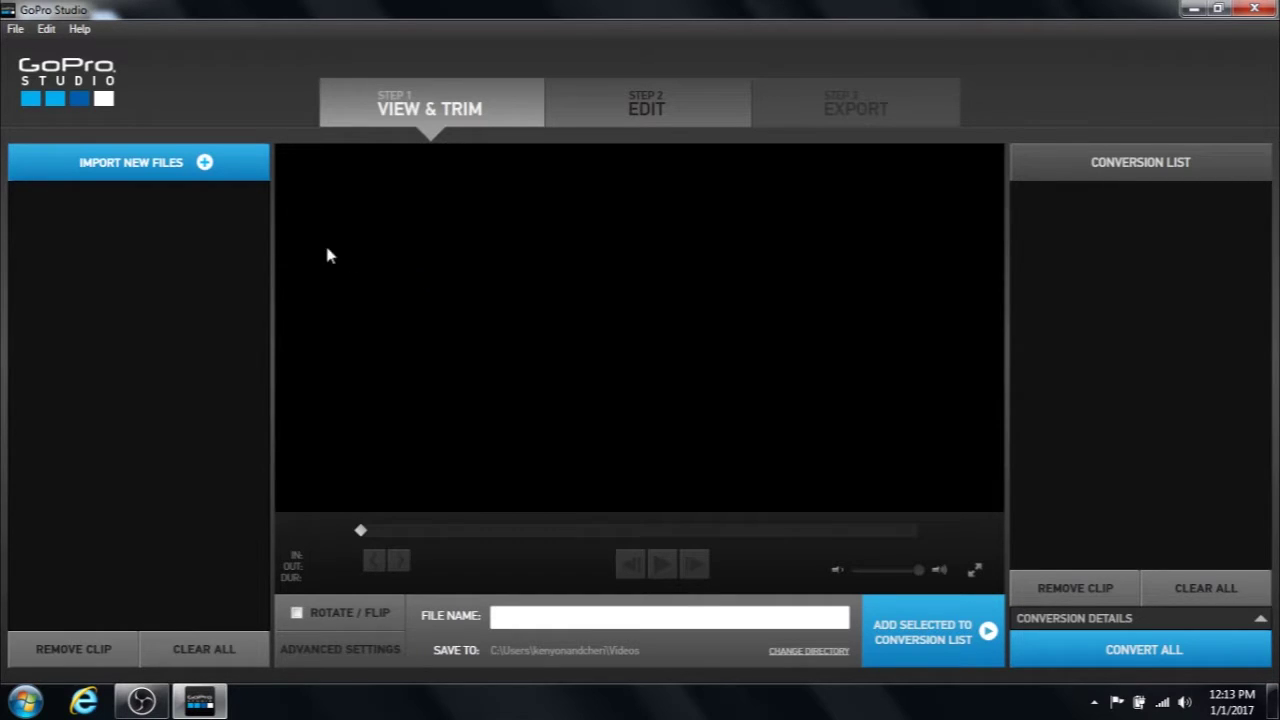
Import GOPR0020.JPG from the Desktop's New folder, then reopen and cancel the import dialog.
left_click(205, 164)
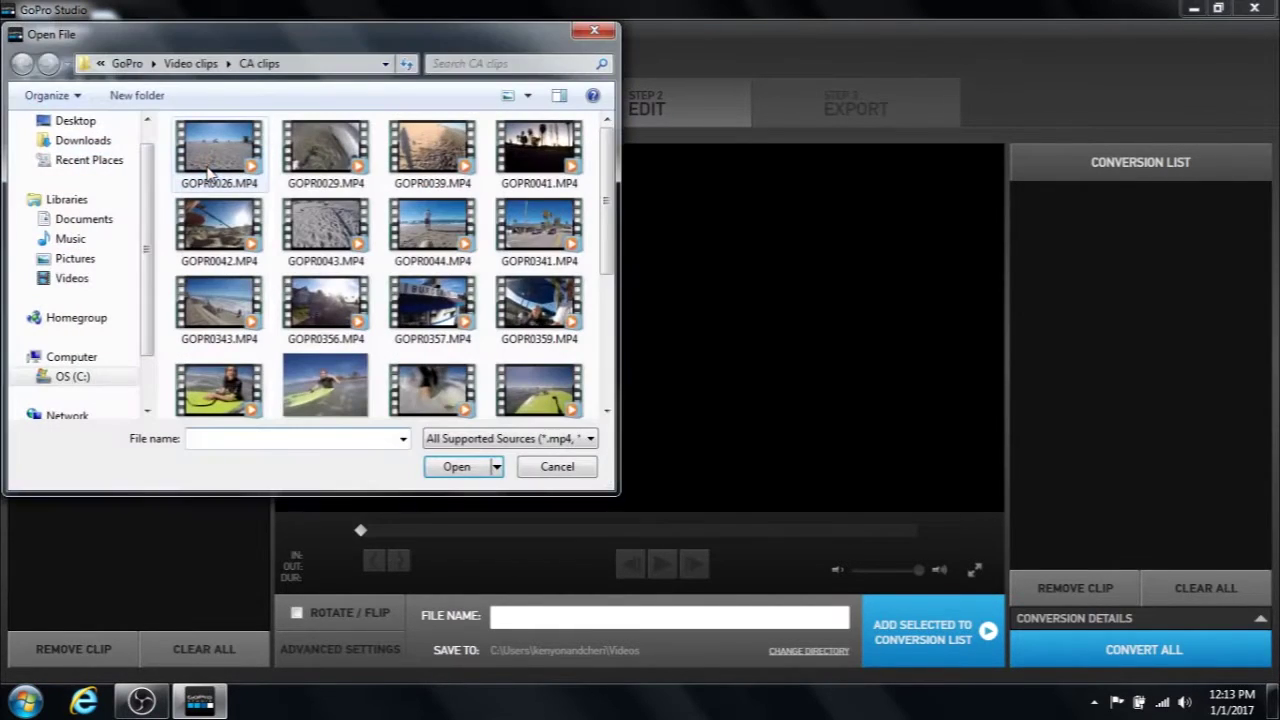
left_click(110, 123)
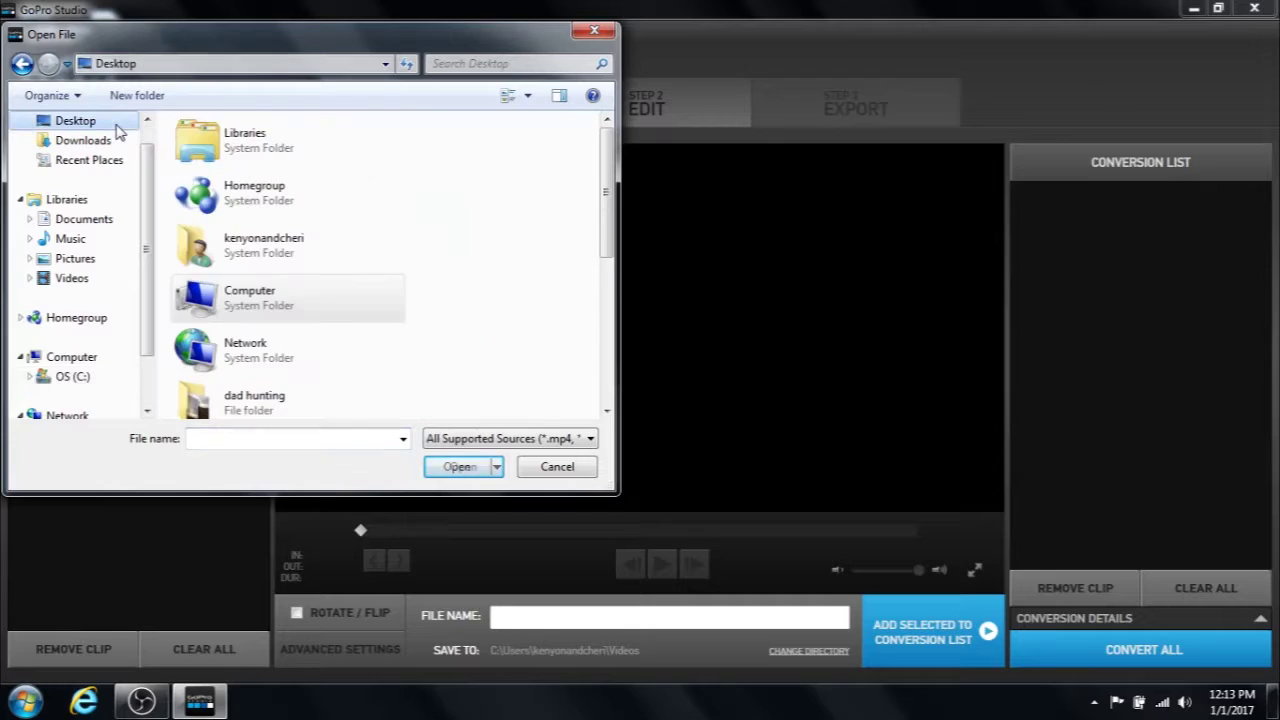
left_click_drag(606, 242, 605, 420)
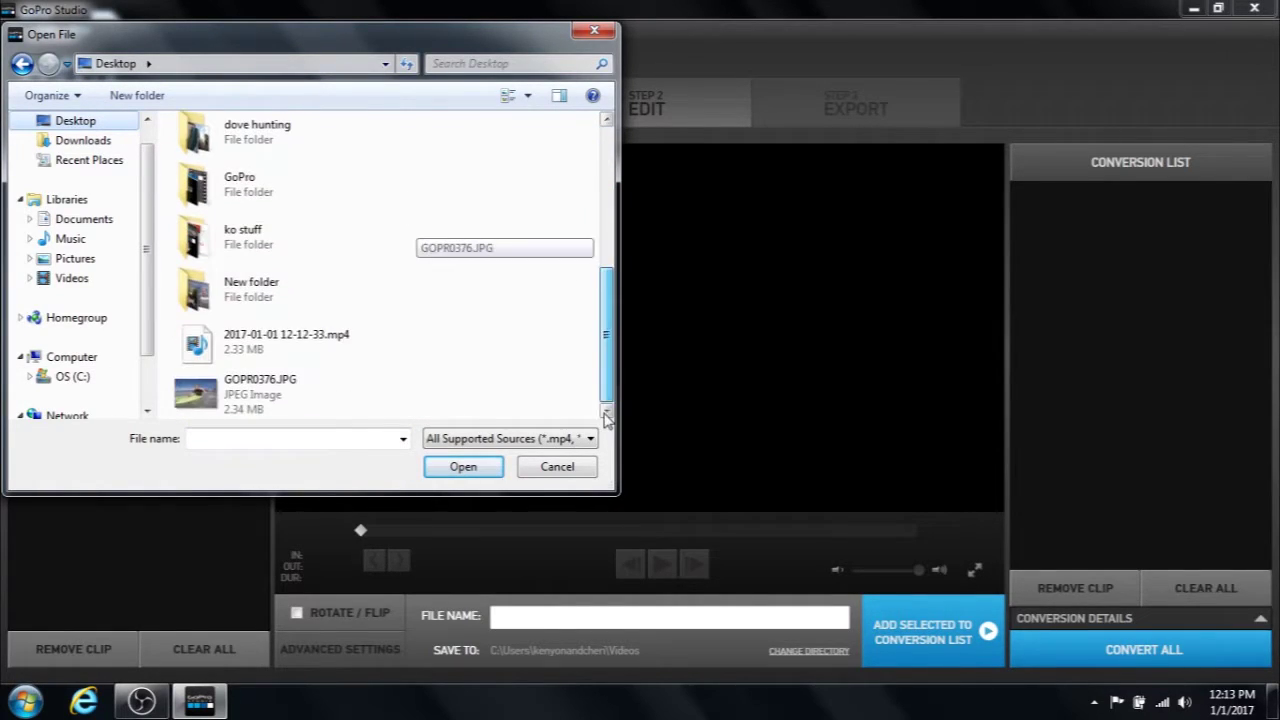
double_click(237, 287)
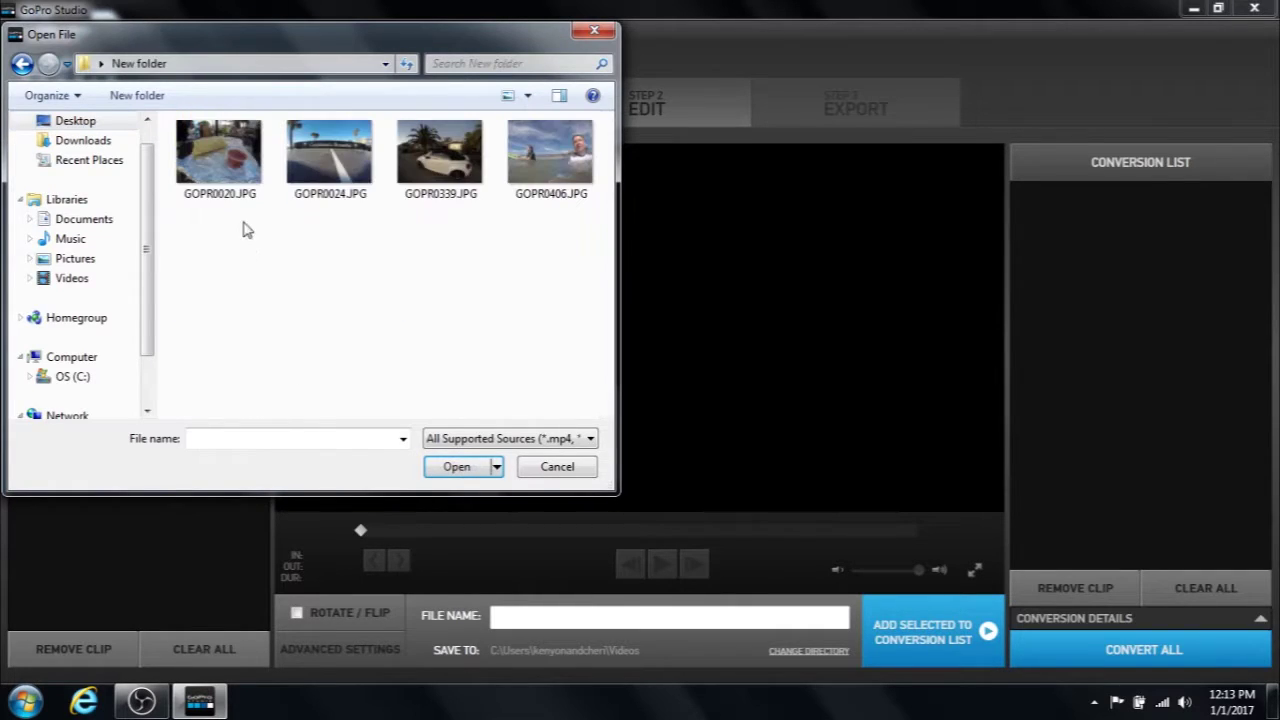
left_click(232, 178)
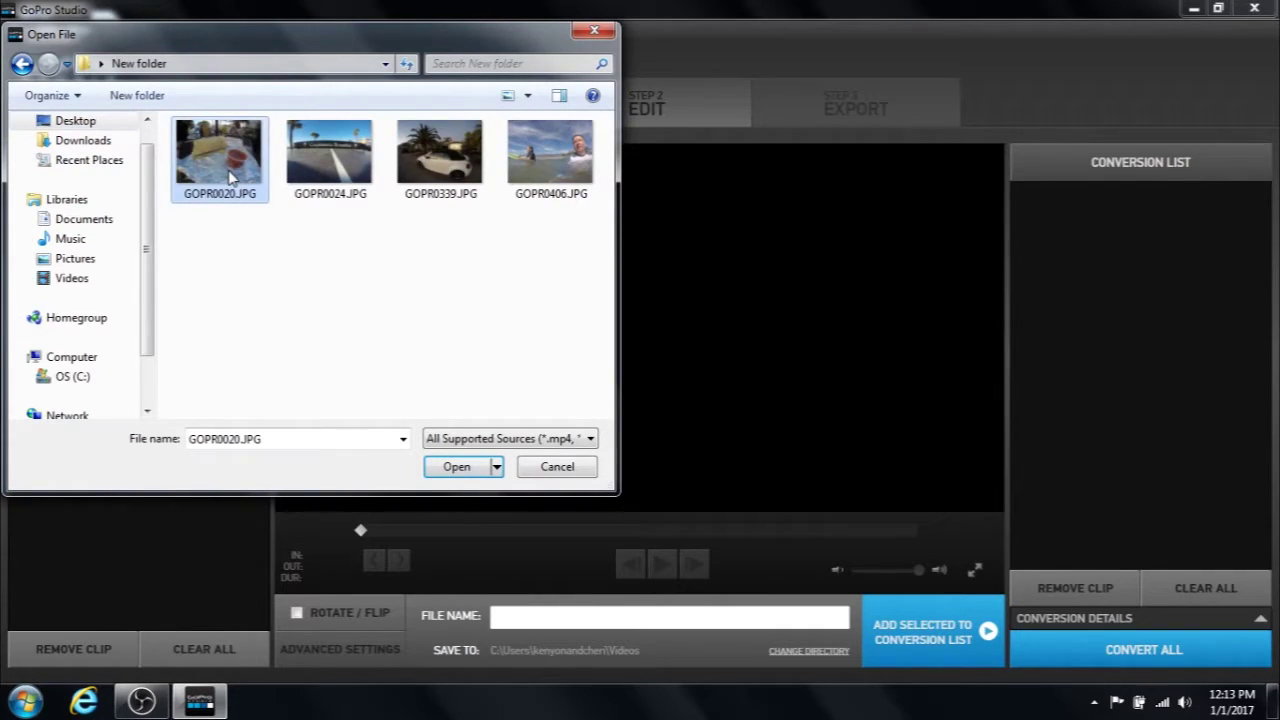
left_click(456, 466)
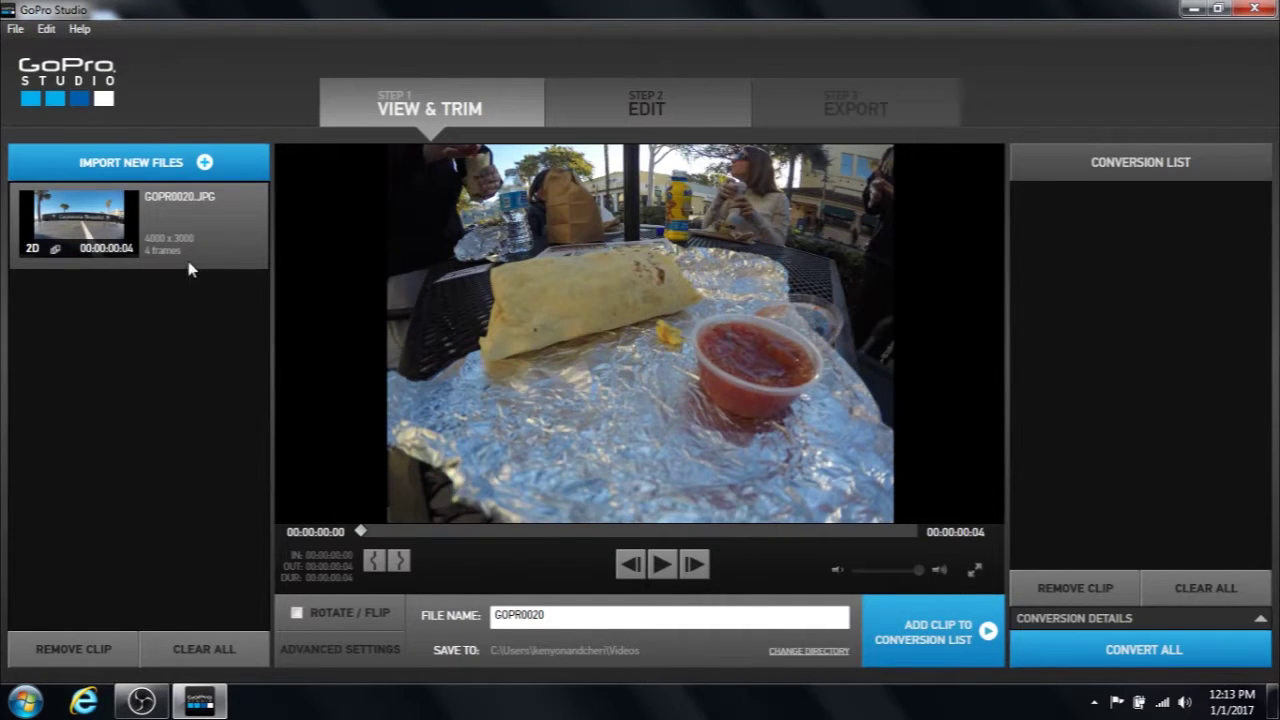
left_click(205, 163)
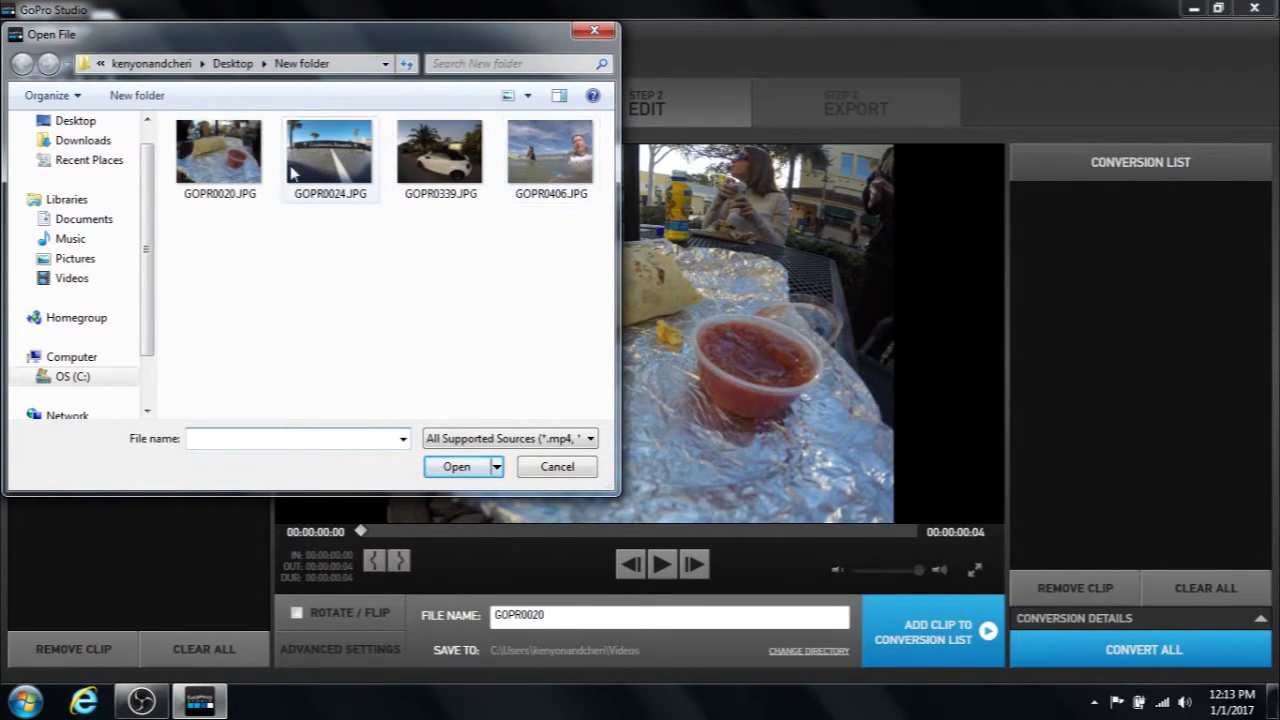
left_click(556, 467)
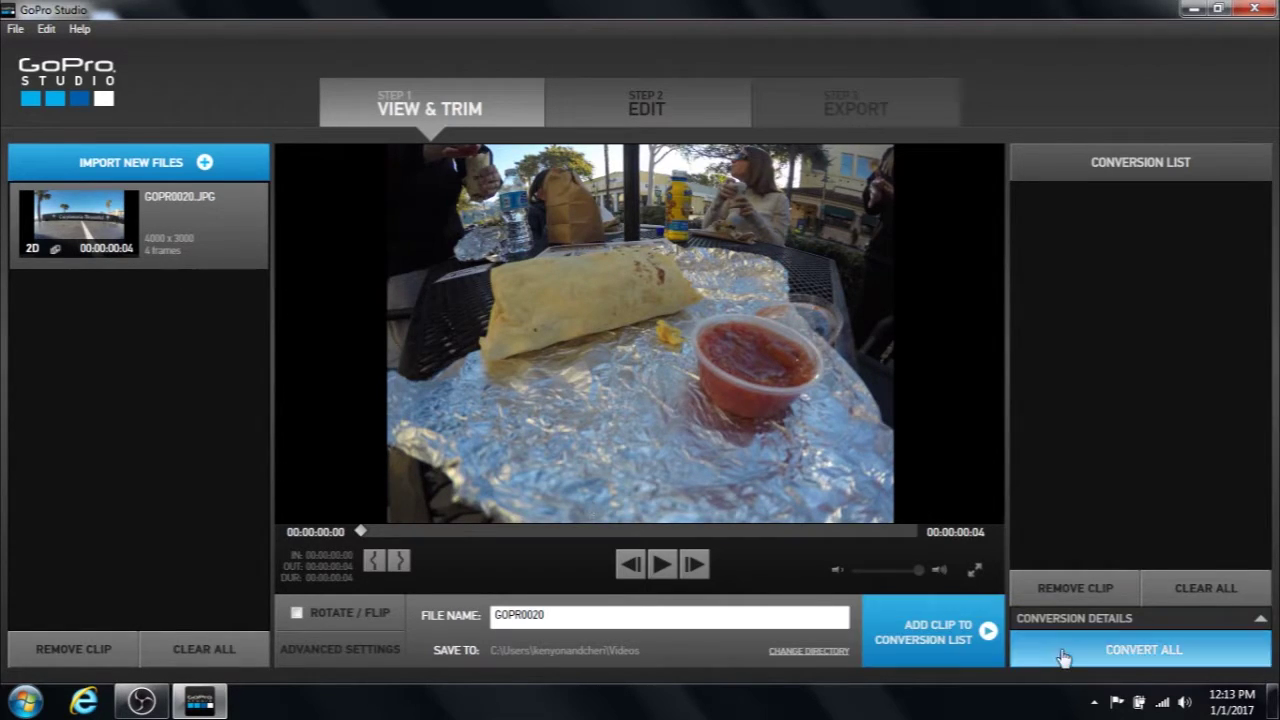
Queue GOPR0020 for conversion and convert it to GOPR0020.AVI.
left_click(926, 646)
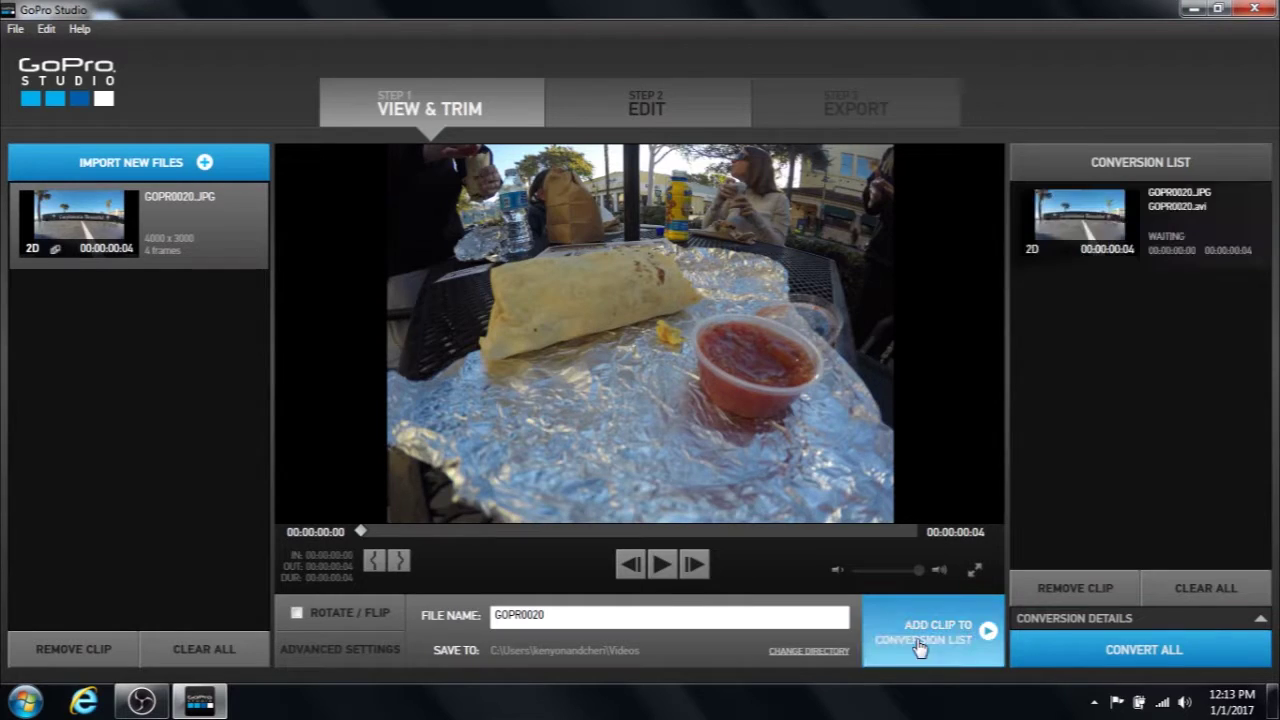
left_click(1120, 650)
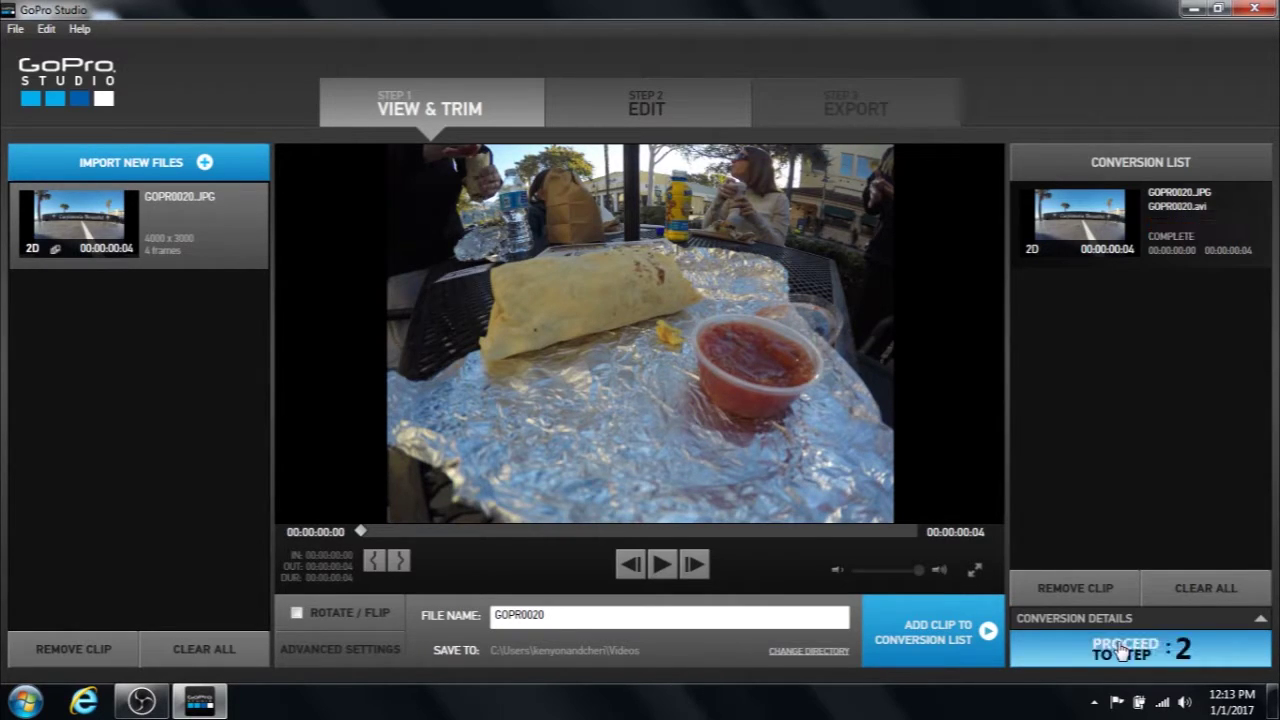
Go to the Edit step and create a new project from the Blank Template.
left_click(628, 110)
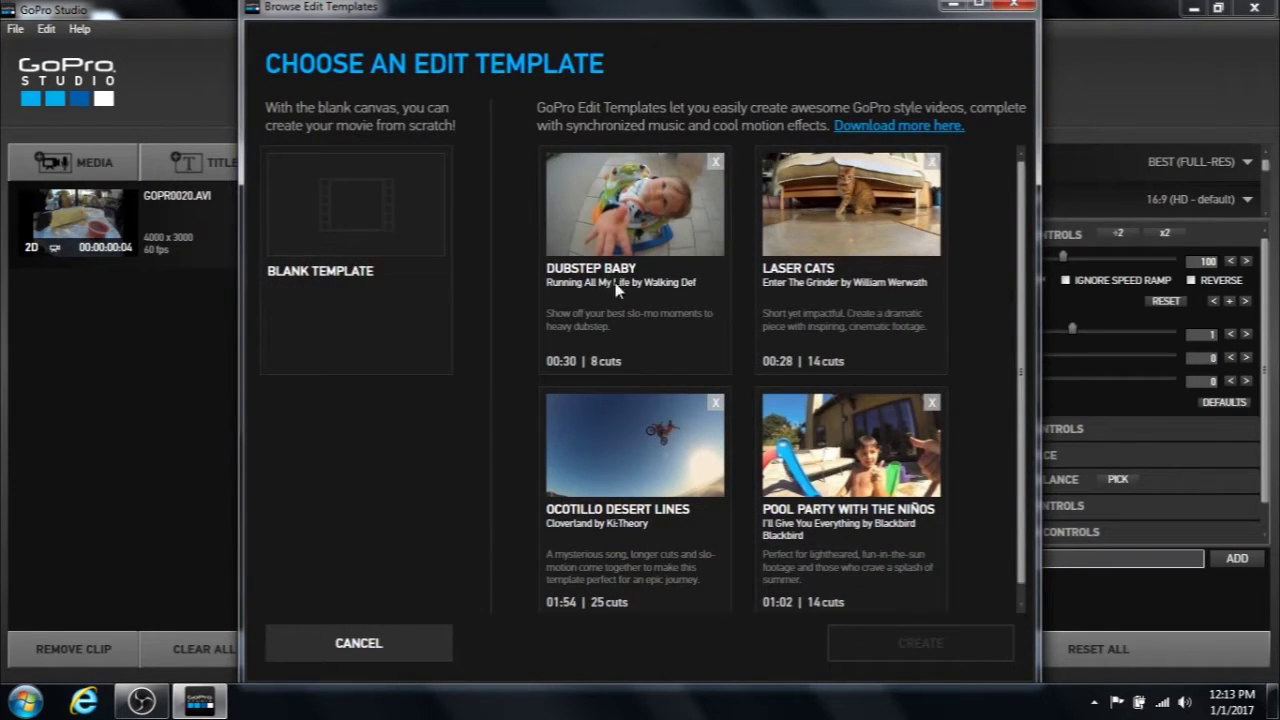
left_click(340, 262)
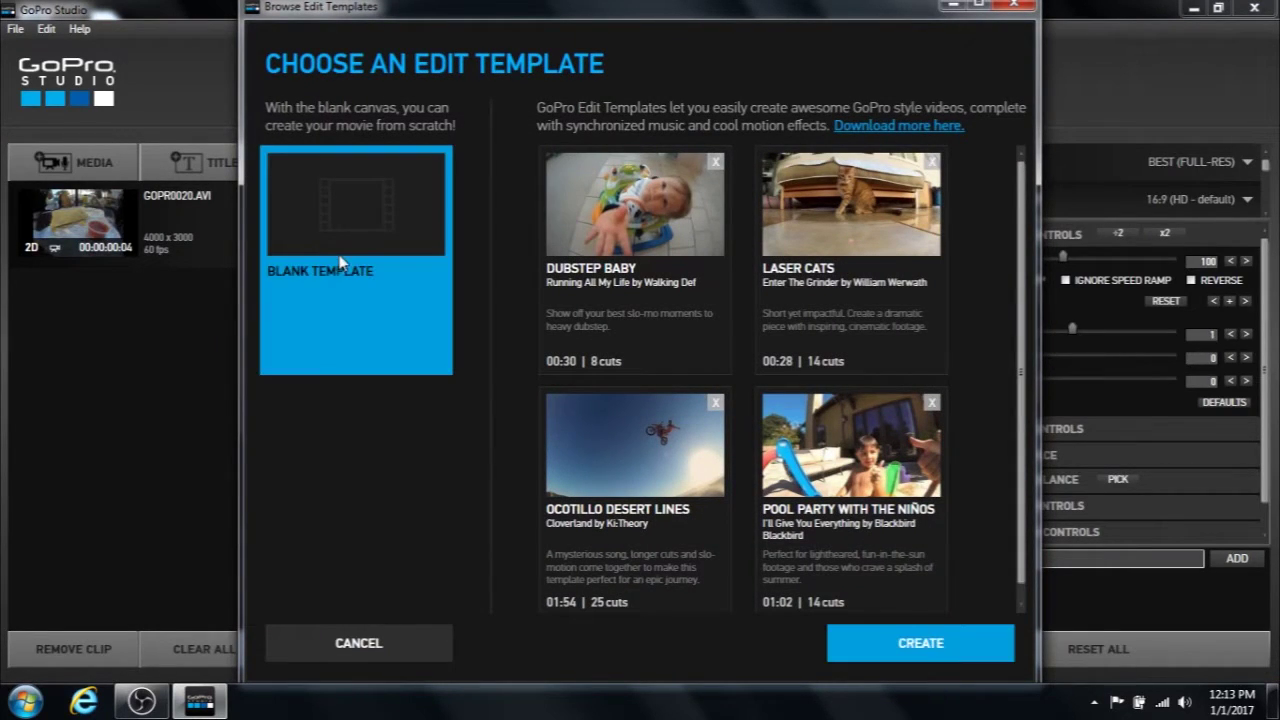
left_click(871, 642)
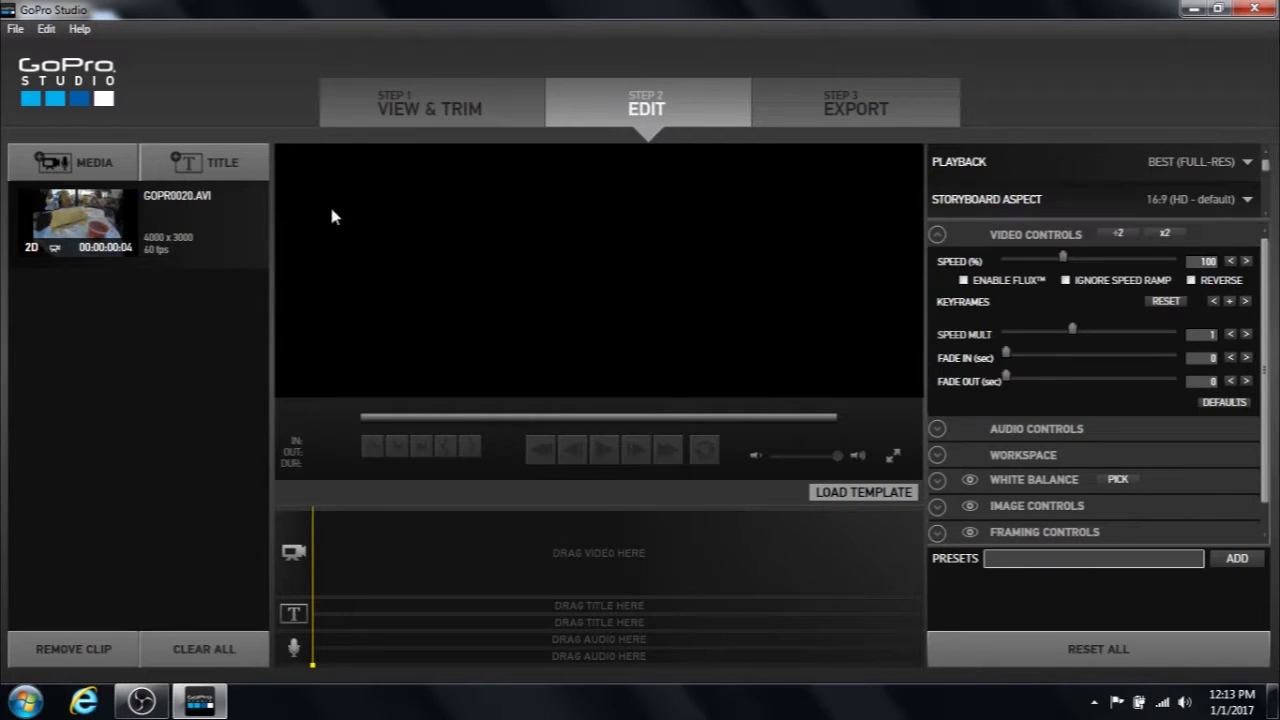
Place GOPR0020.AVI on the storyboard video track, play it back, and bring up its cut/copy/paste menu.
left_click_drag(167, 240, 420, 545)
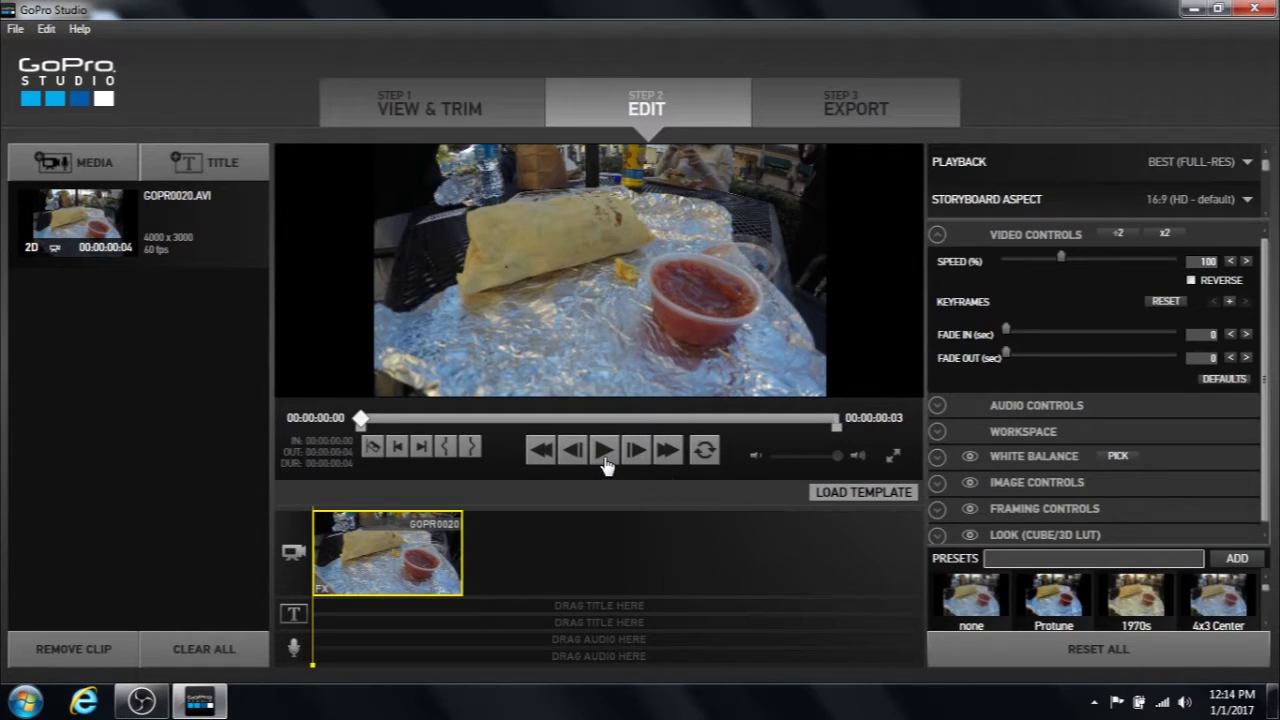
left_click(605, 460)
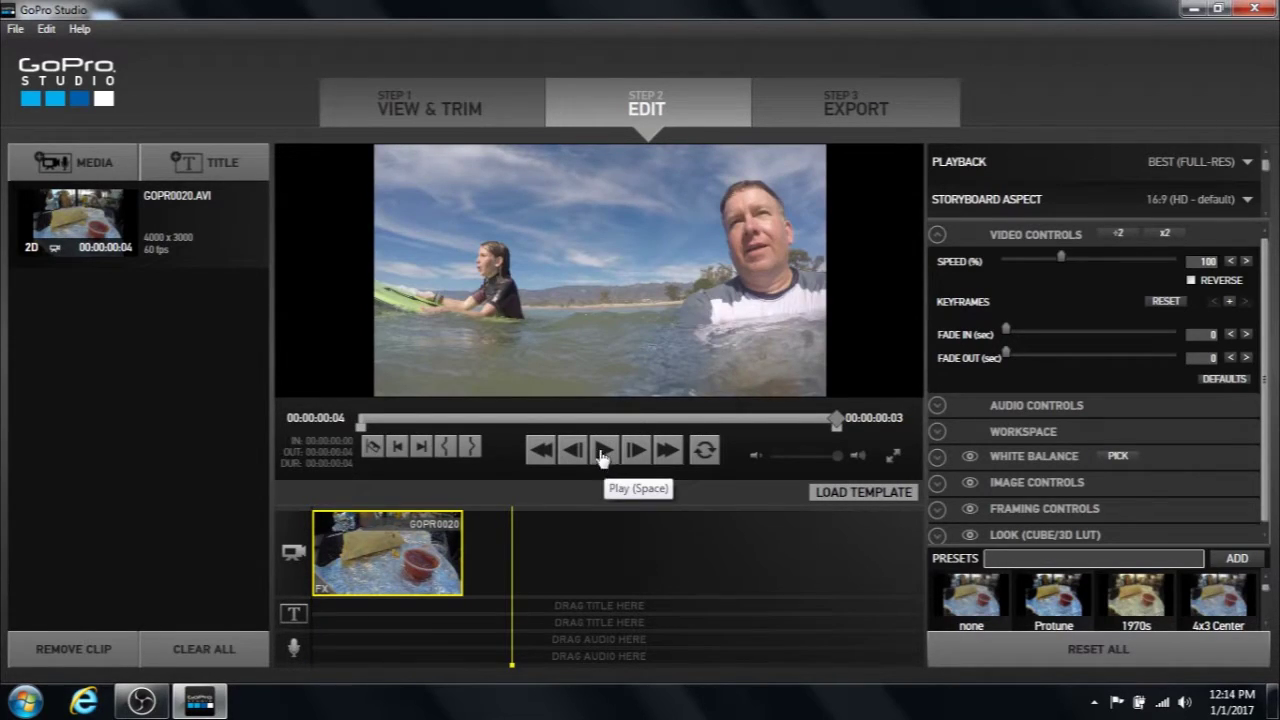
left_click(423, 540)
right_click(420, 533)
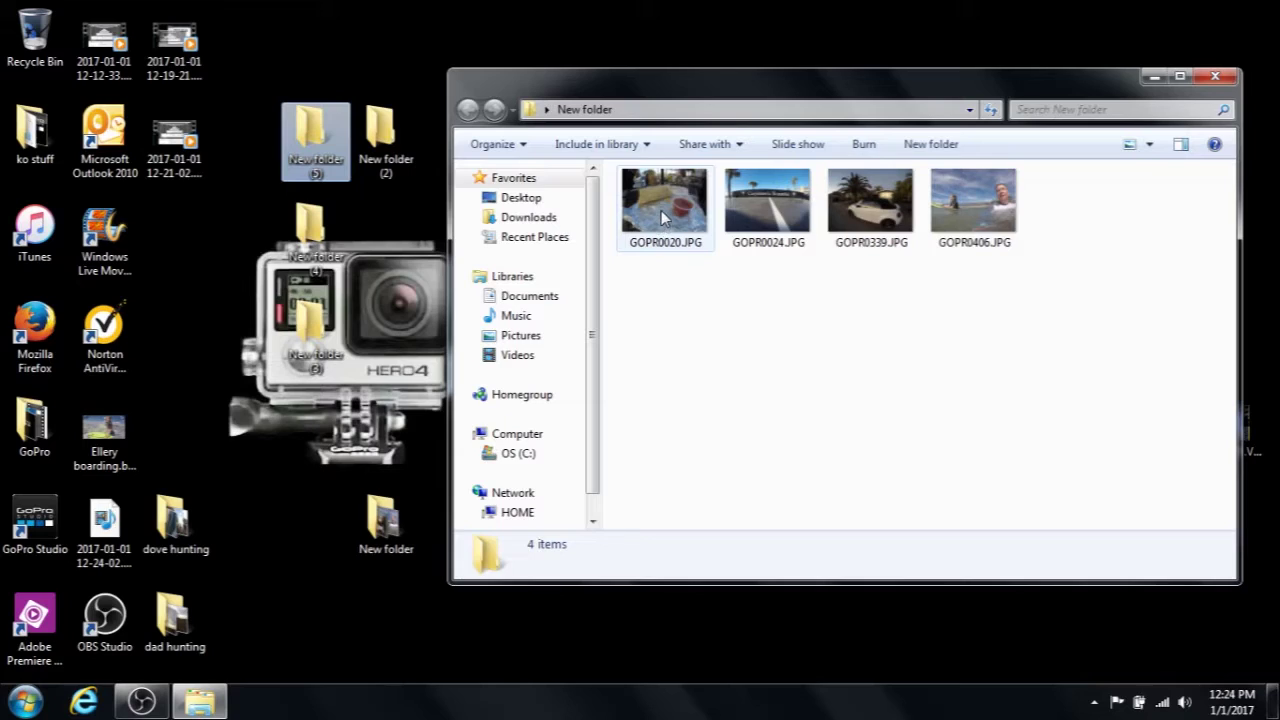
Move GOPR0020, GOPR0024 and GOPR0339 into New folder (5), (2) and (4), then close Explorer.
left_click_drag(661, 220, 298, 176)
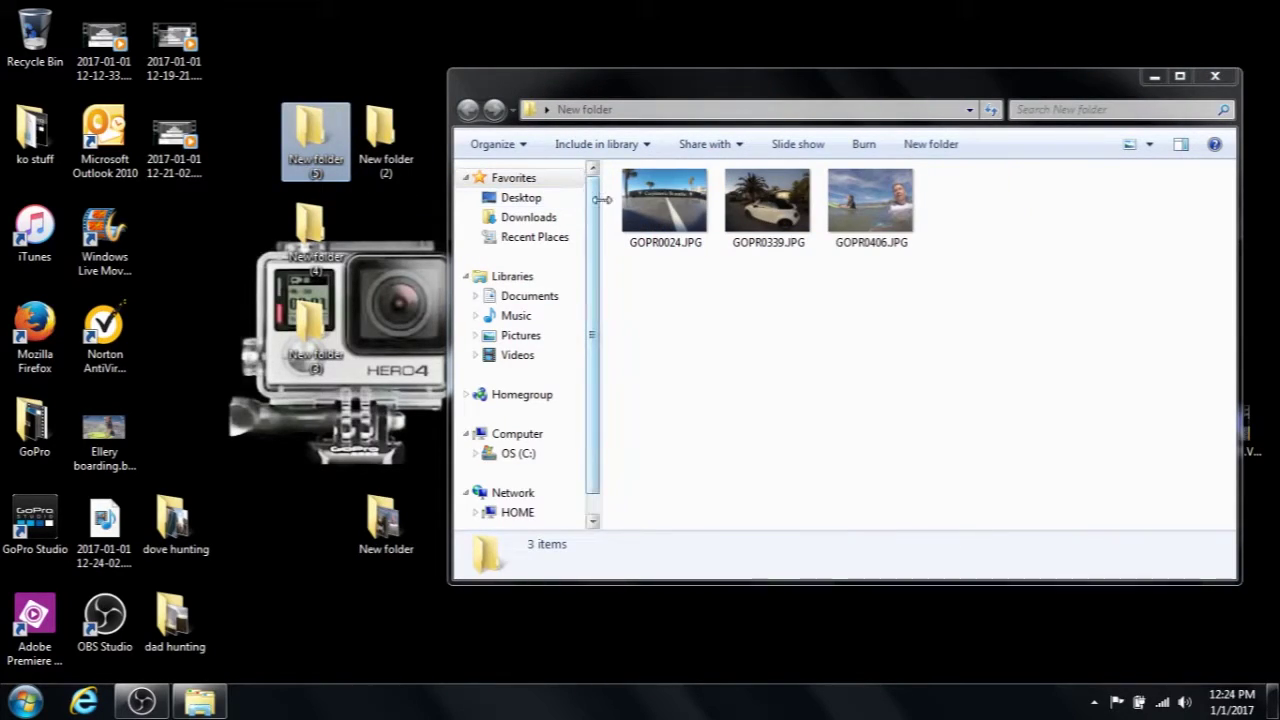
left_click(668, 210)
double_click(381, 135)
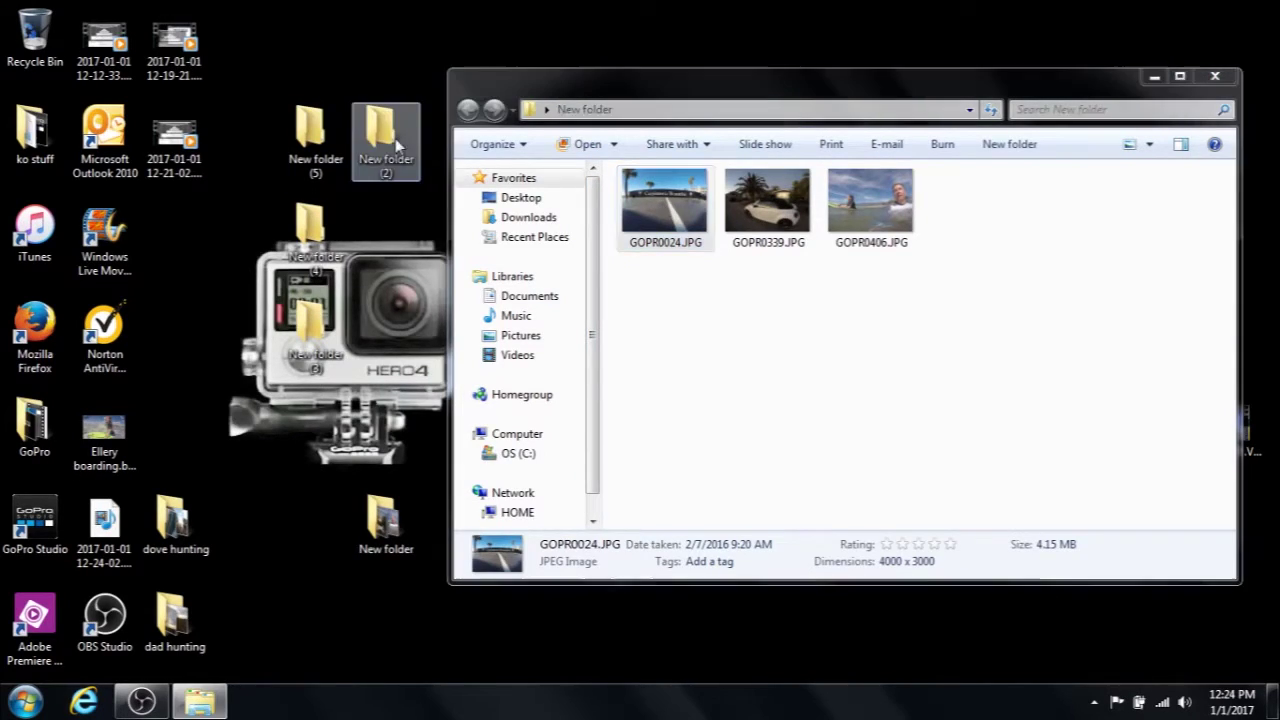
left_click(1239, 101)
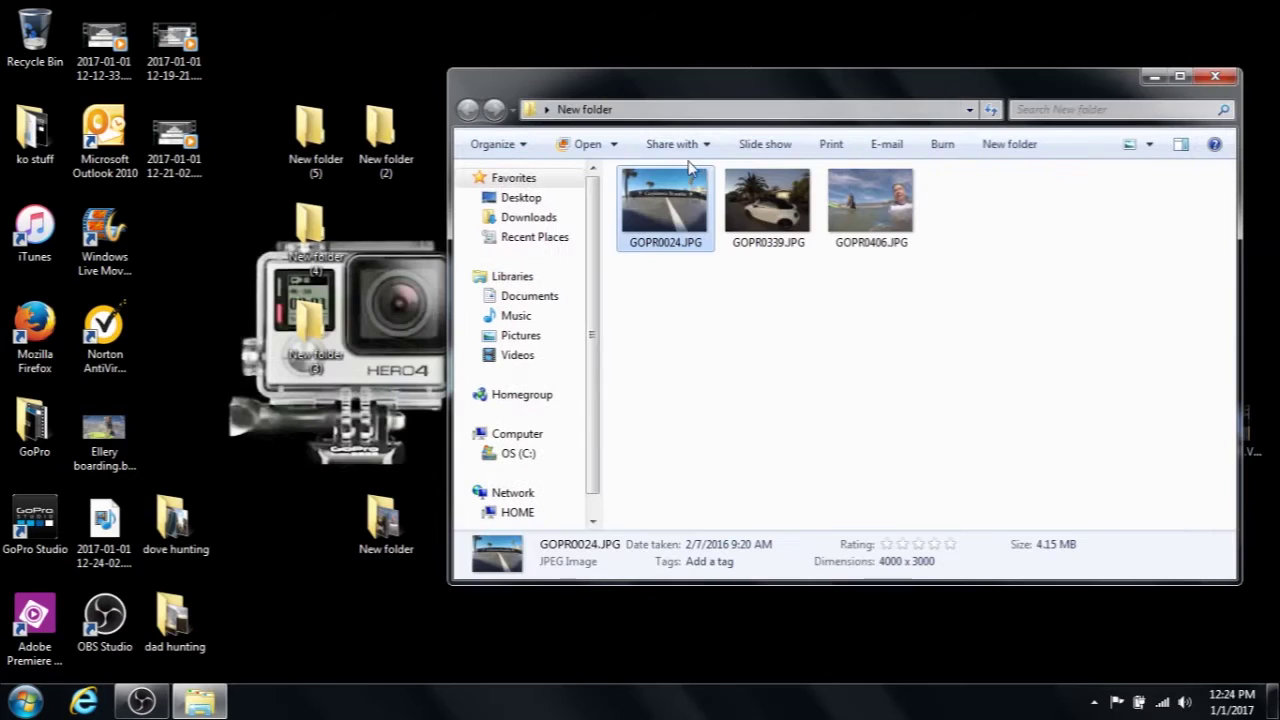
left_click_drag(665, 205, 330, 262)
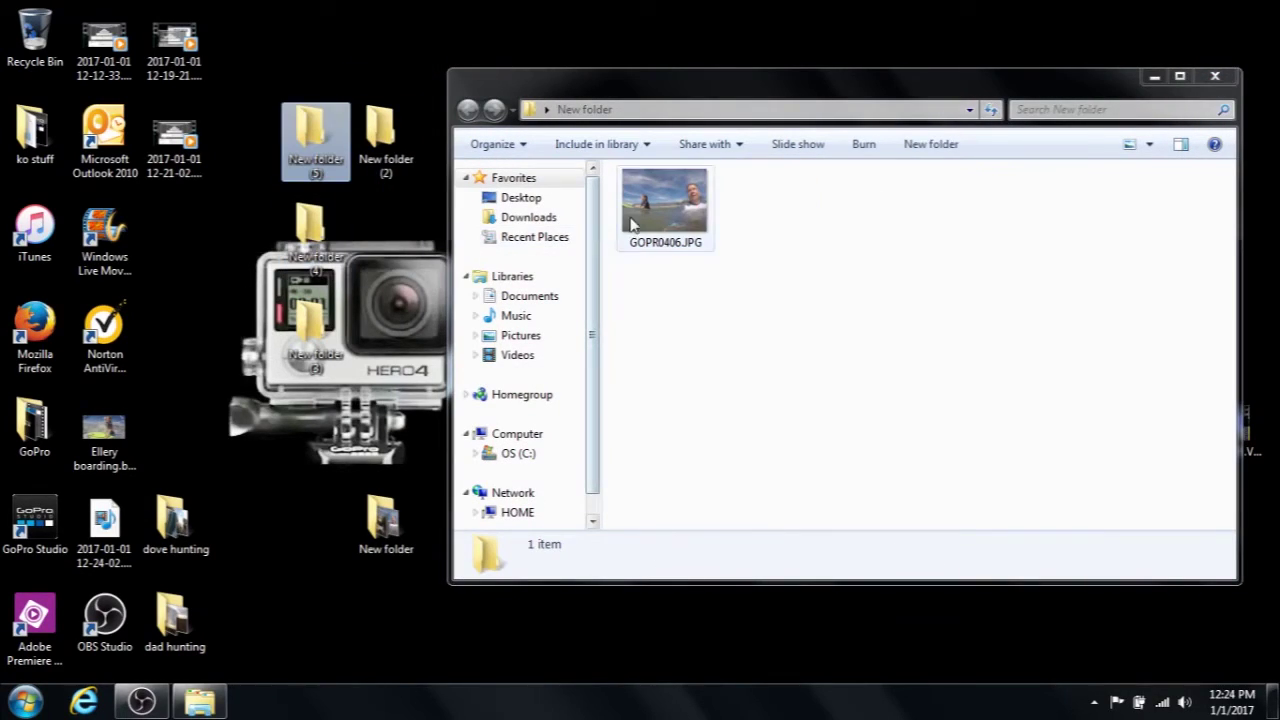
left_click_drag(665, 205, 325, 360)
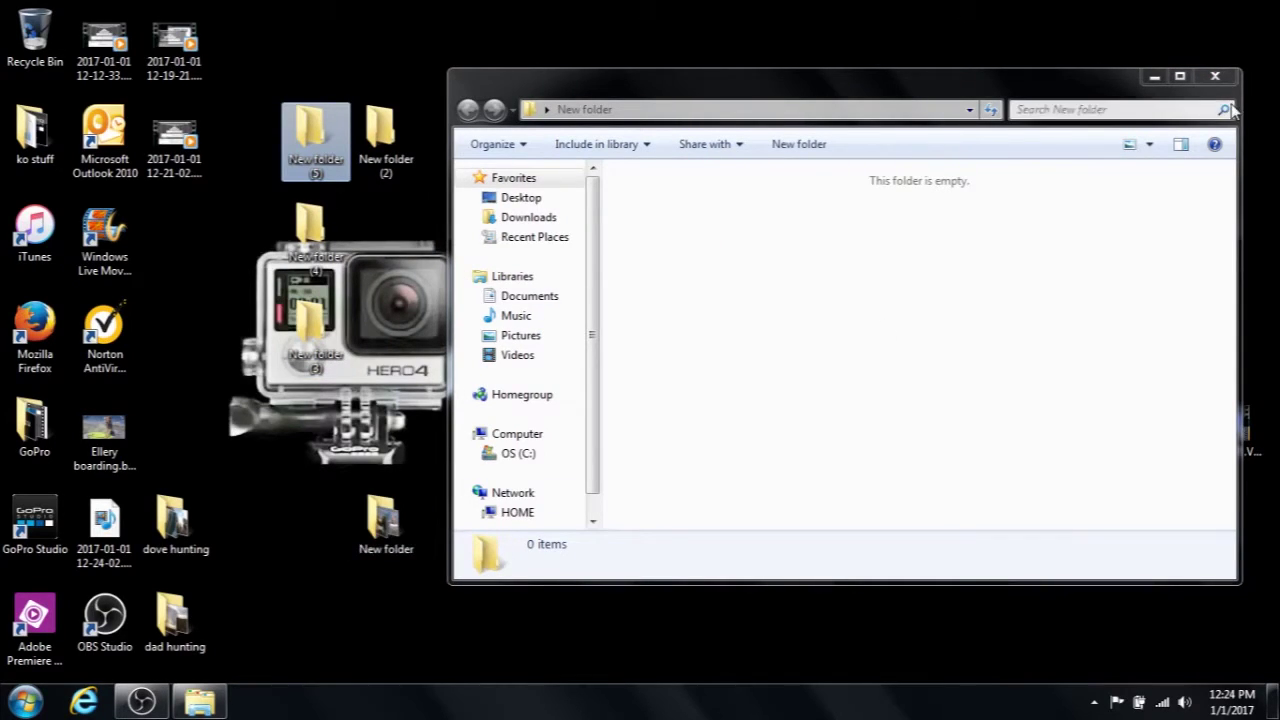
left_click(1215, 77)
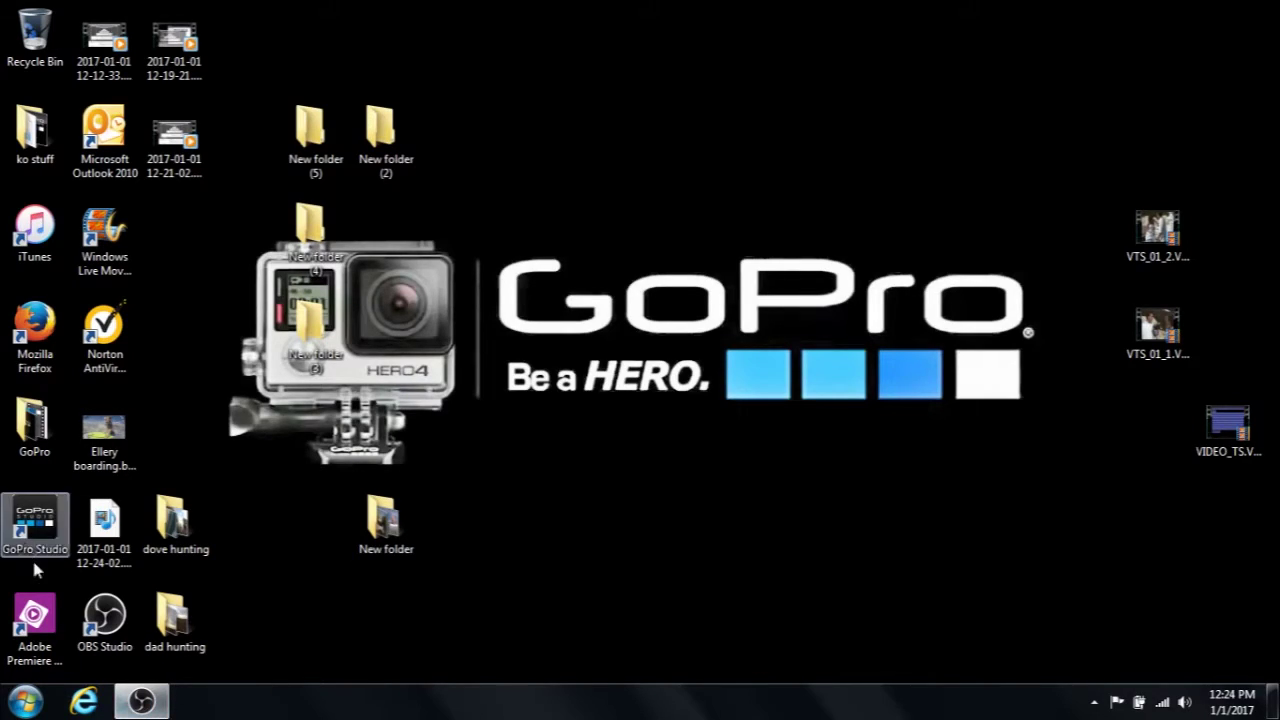
Relaunch GoPro Studio from its desktop shortcut.
left_click(24, 528)
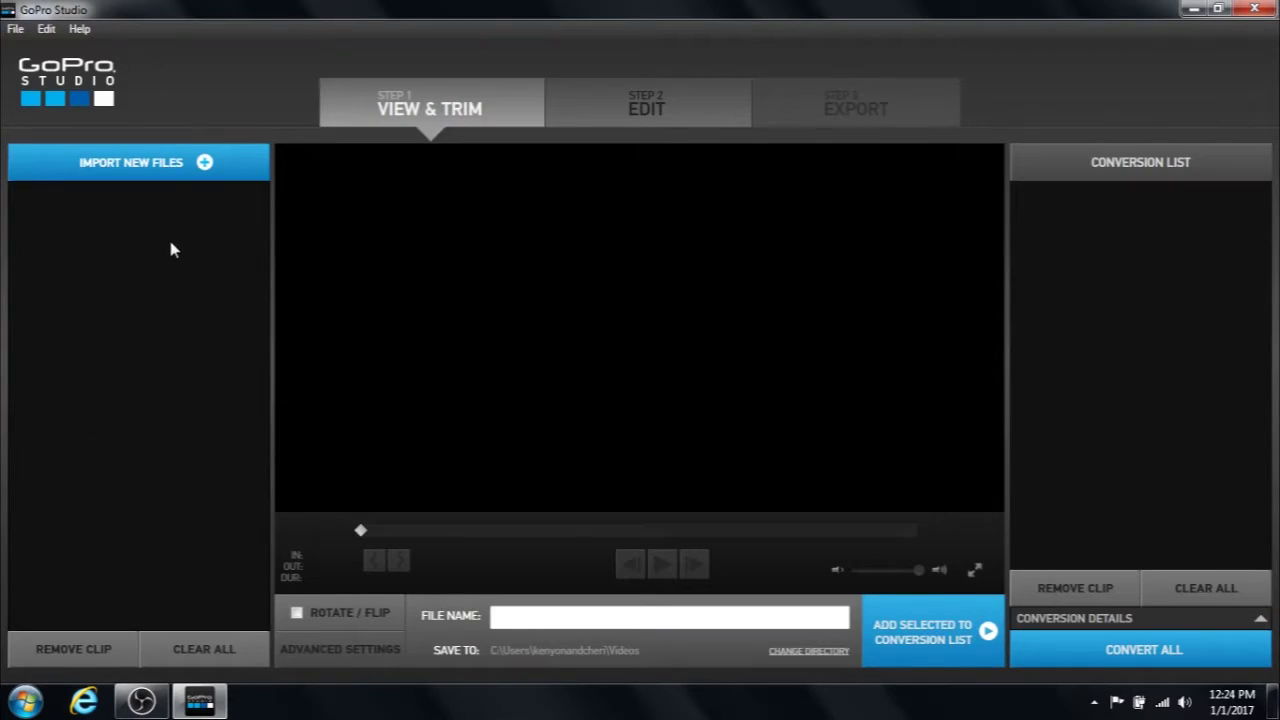
Import GOPR0020.JPG from the Desktop's New folder (5).
left_click(204, 166)
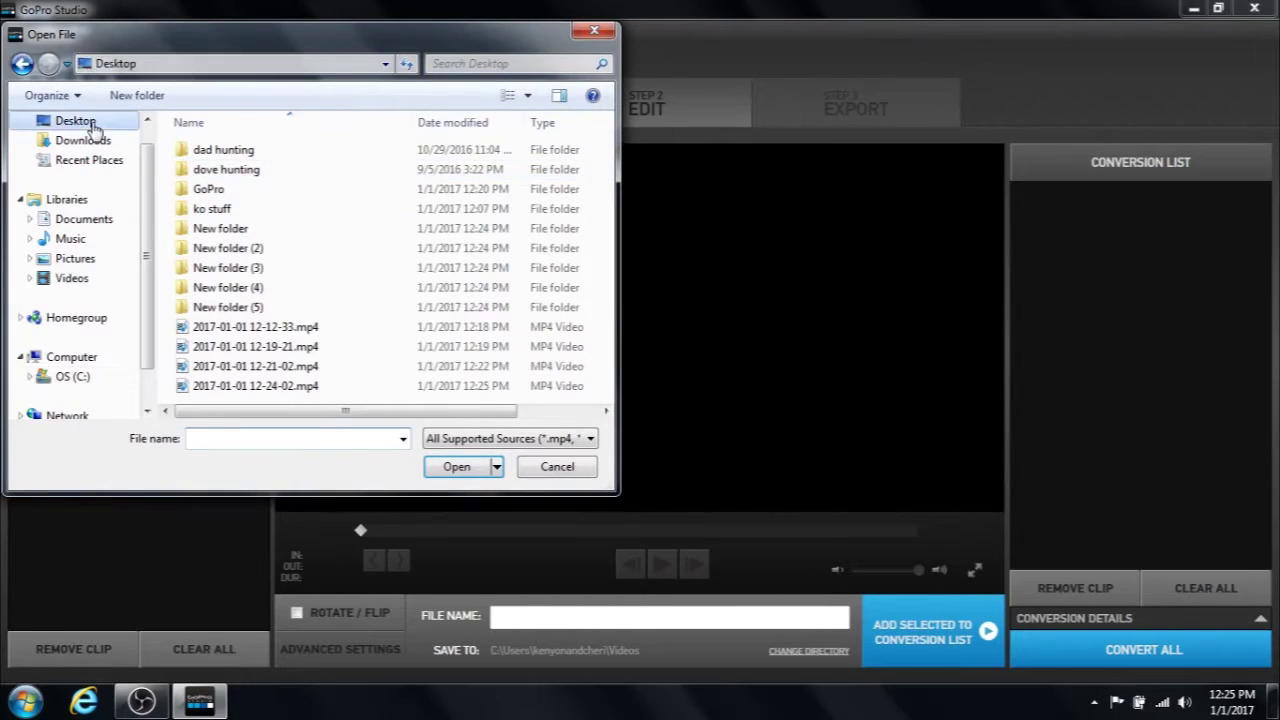
left_click(89, 124)
scroll(603, 185, "down", 8)
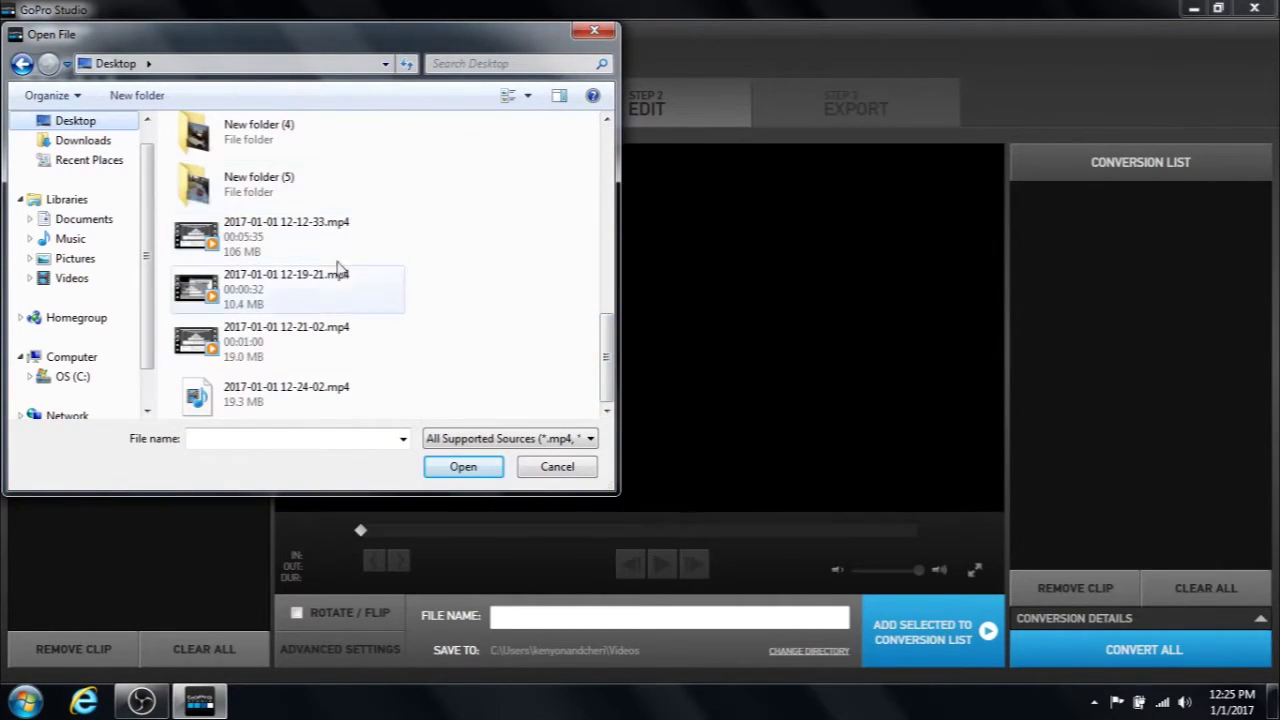
double_click(310, 195)
left_click(225, 160)
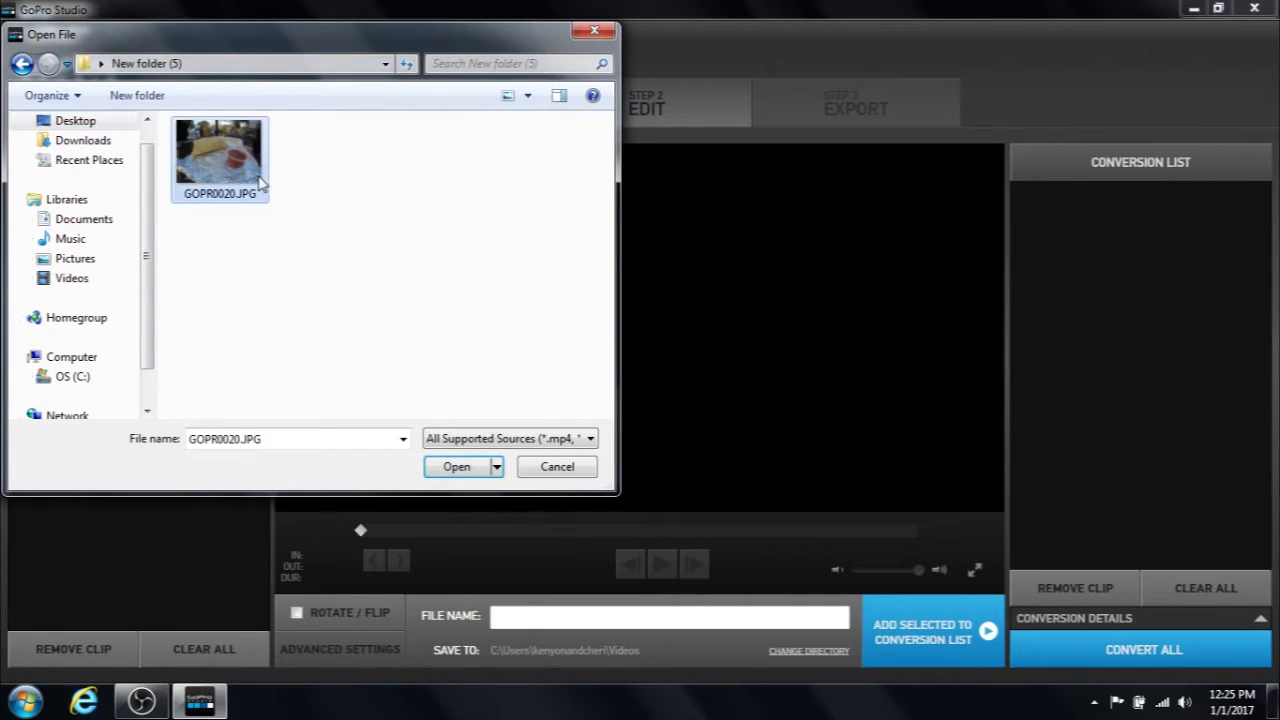
left_click(457, 466)
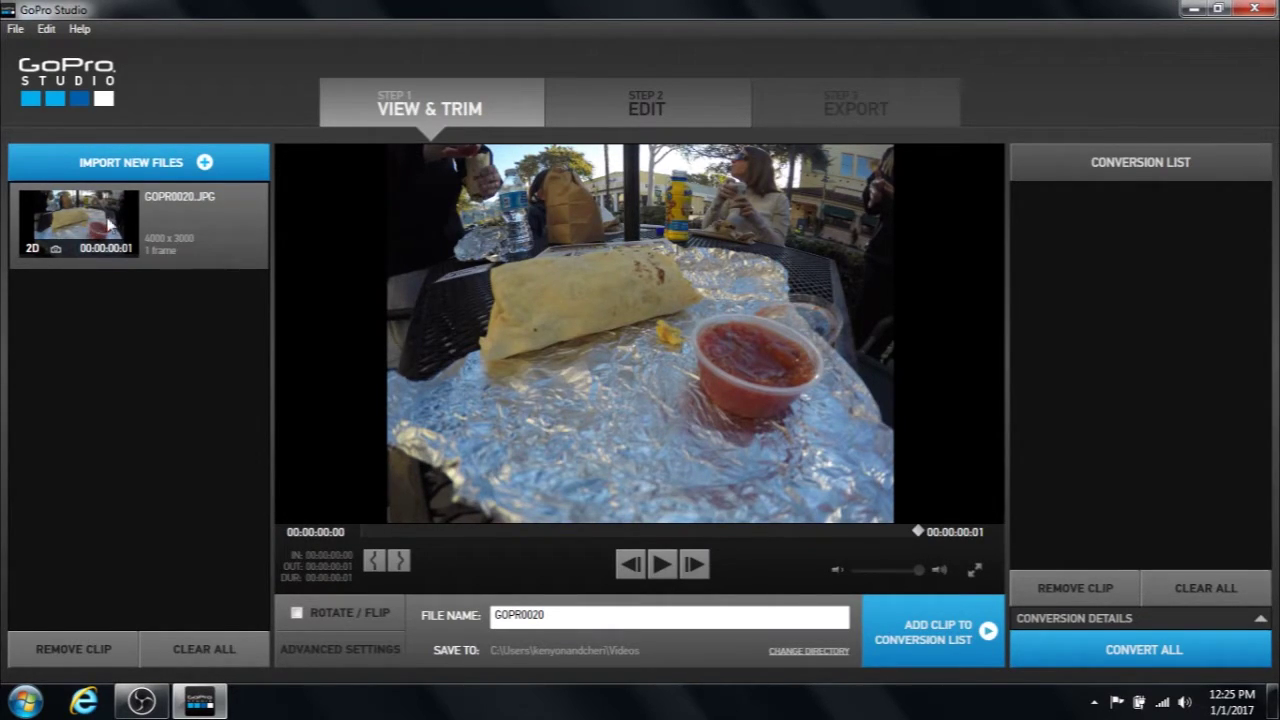
Import GOPR0024.JPG from the Desktop's New folder (2).
left_click(200, 168)
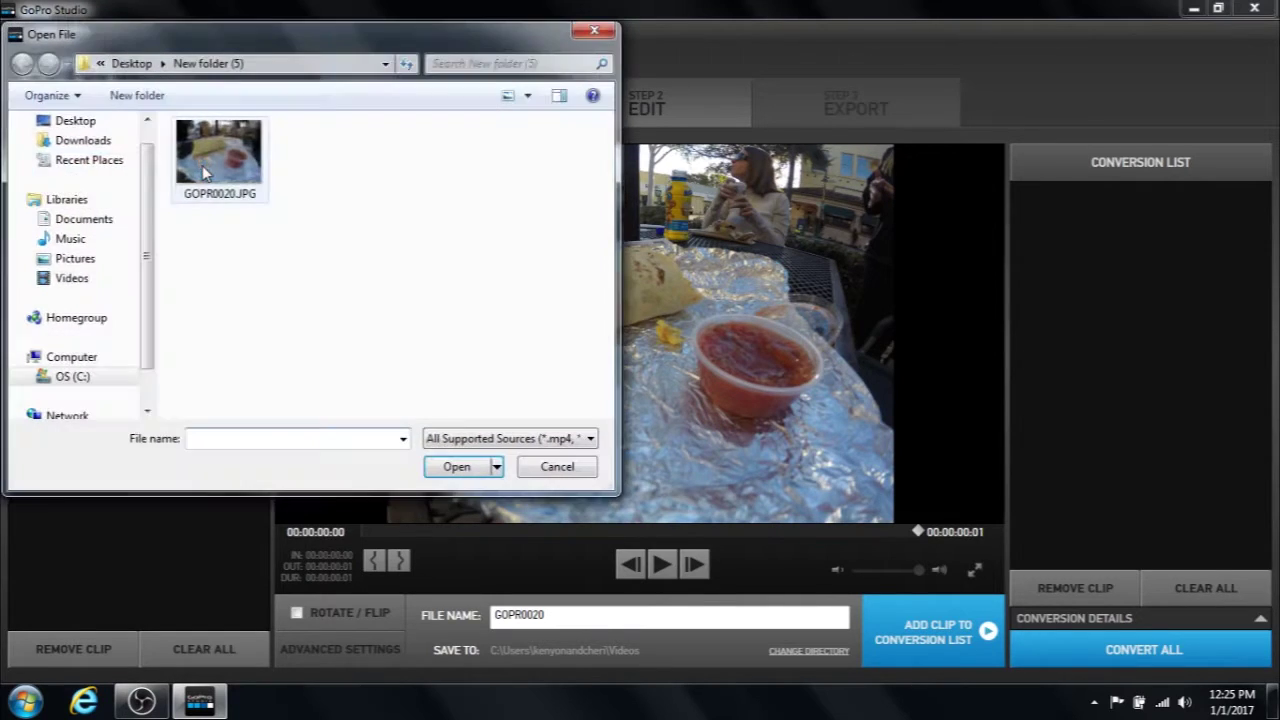
left_click(115, 121)
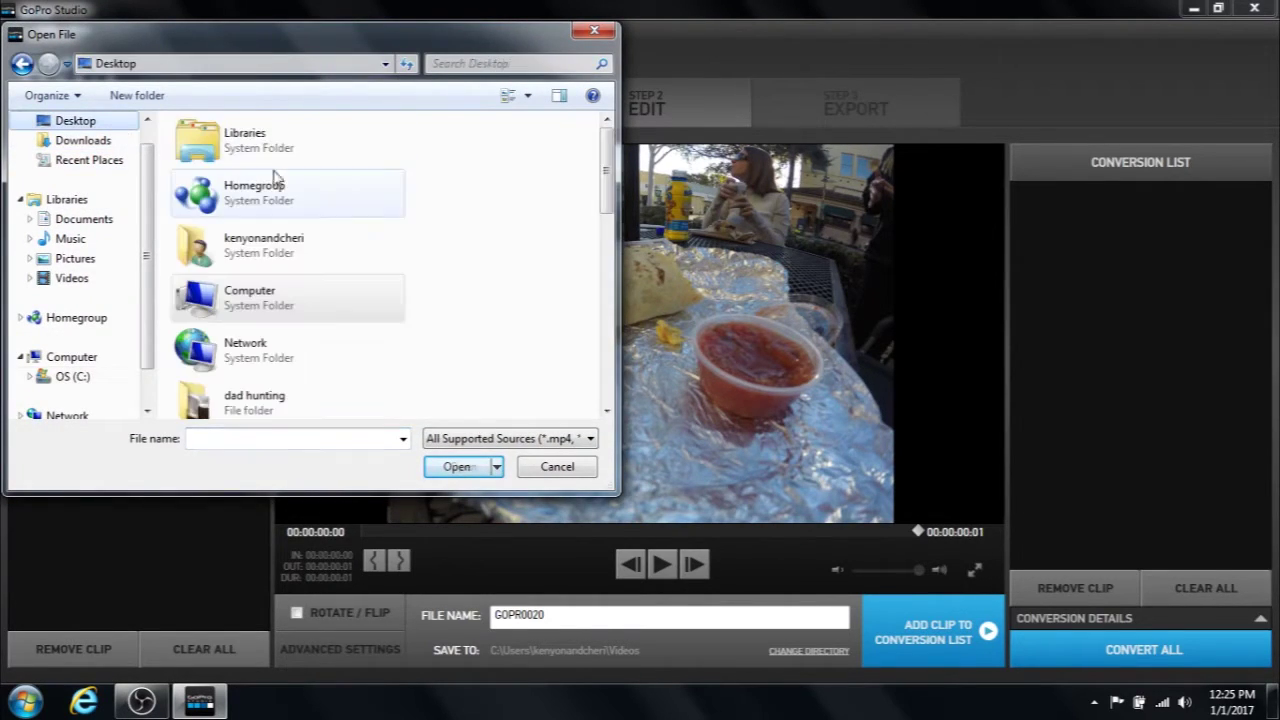
left_click_drag(605, 200, 614, 325)
double_click(277, 277)
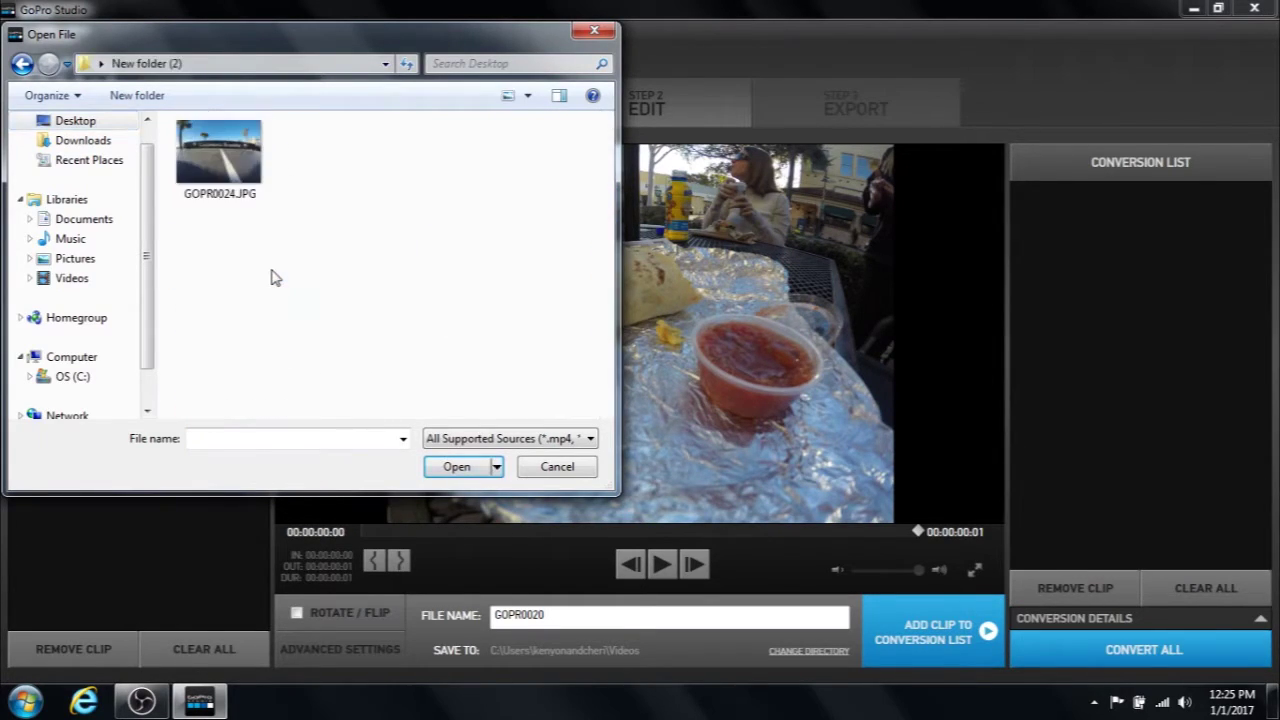
left_click(206, 176)
left_click(458, 466)
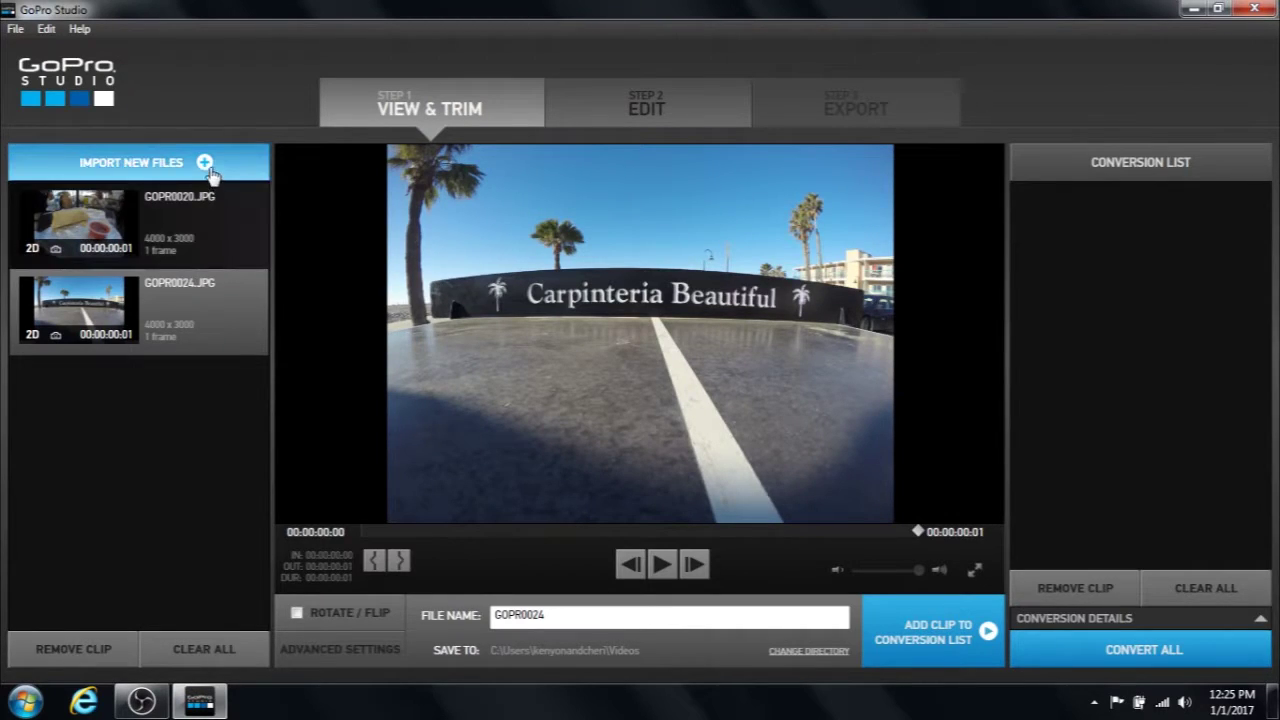
Import GOPR0406.JPG from New folder (3) and select GOPR0020.JPG in the clip list.
left_click(203, 162)
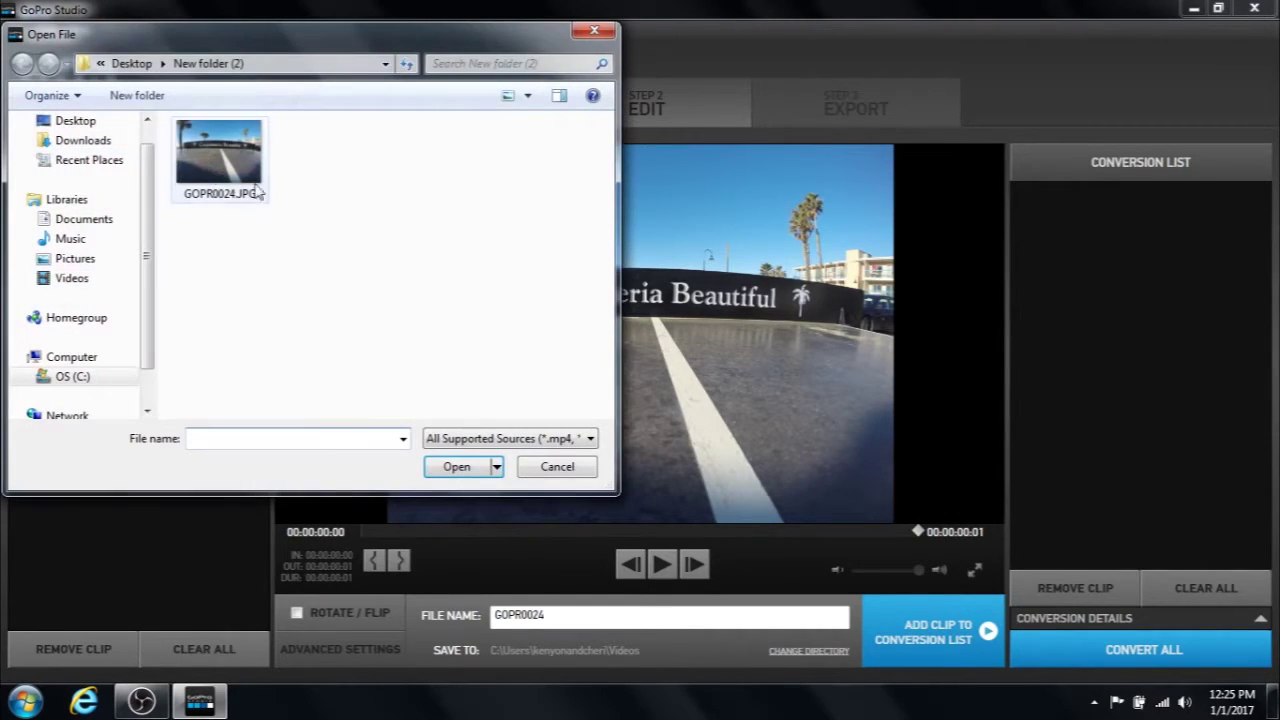
left_click(80, 122)
left_click_drag(606, 194, 614, 360)
double_click(290, 200)
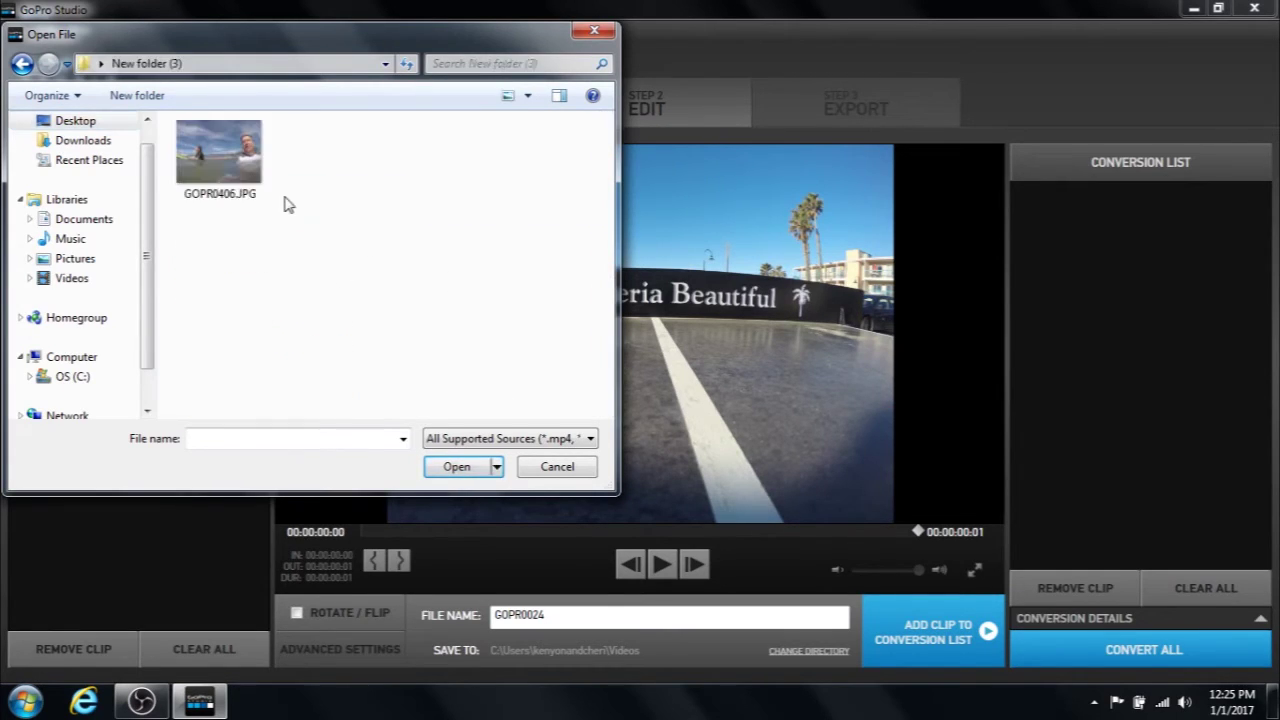
left_click(222, 160)
left_click(446, 466)
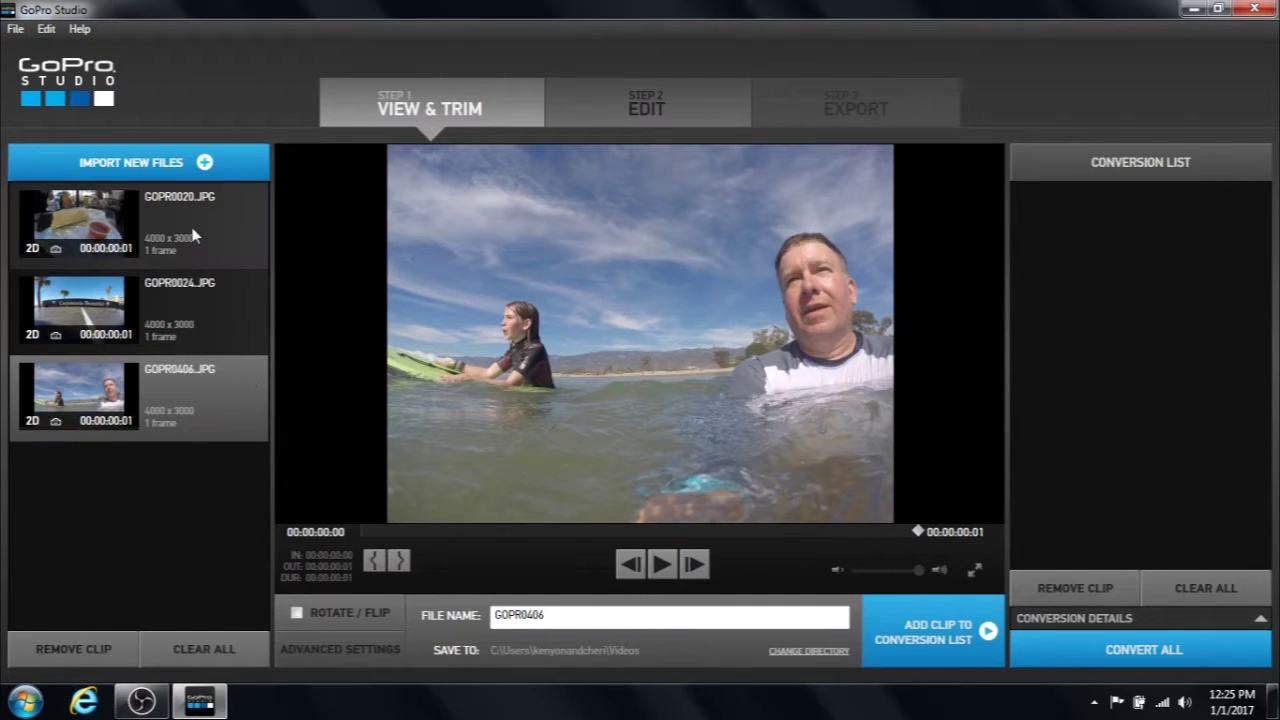
left_click(189, 230)
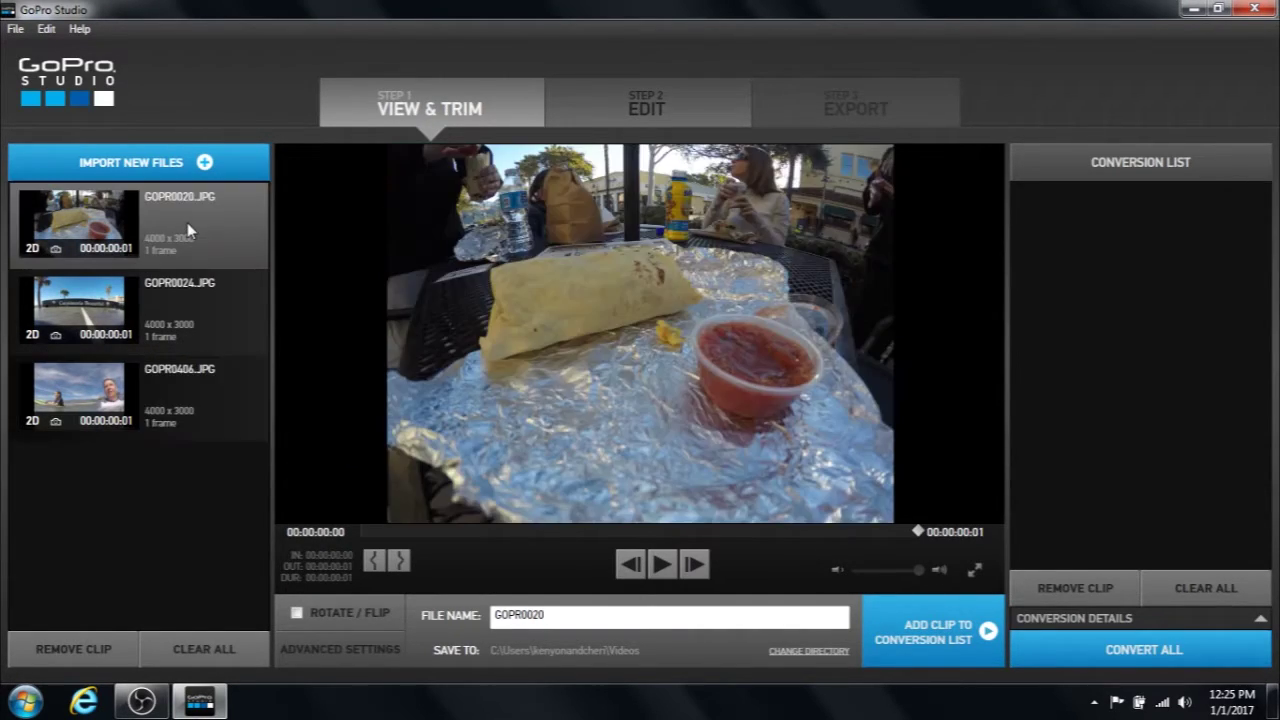
Set GOPR0020's Advanced Settings image size to 1080p and save.
left_click(371, 660)
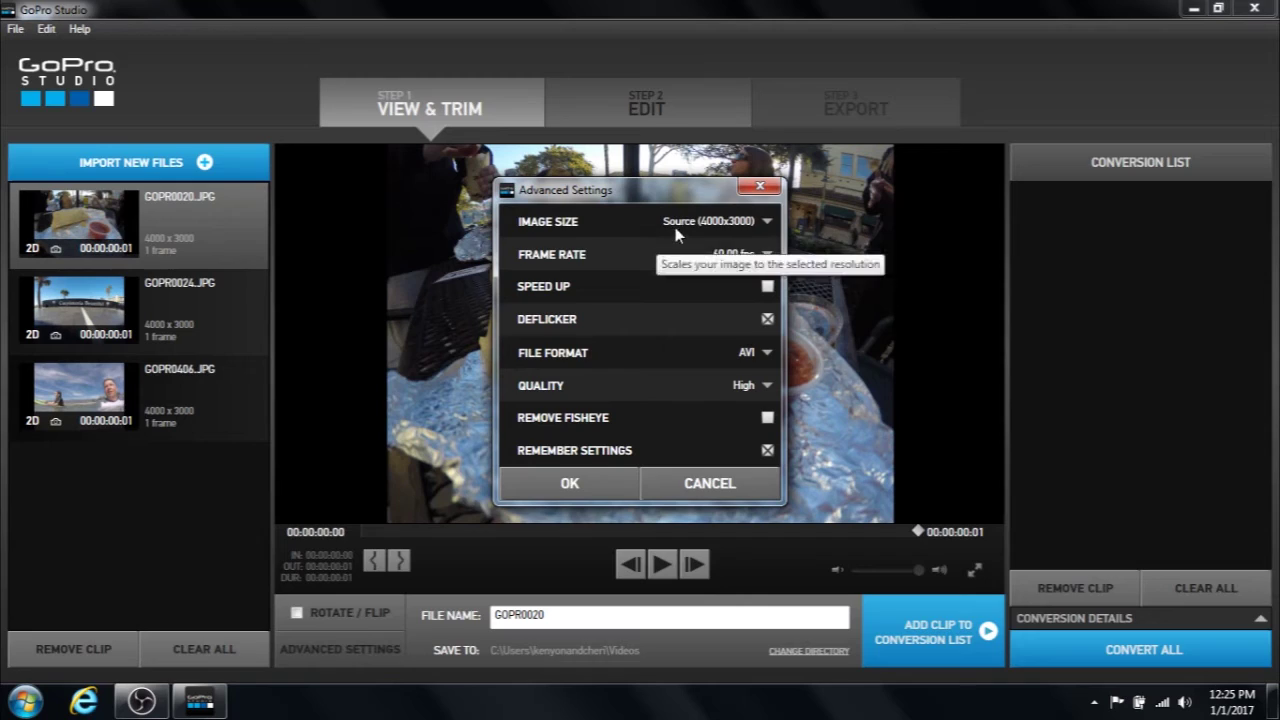
left_click(686, 230)
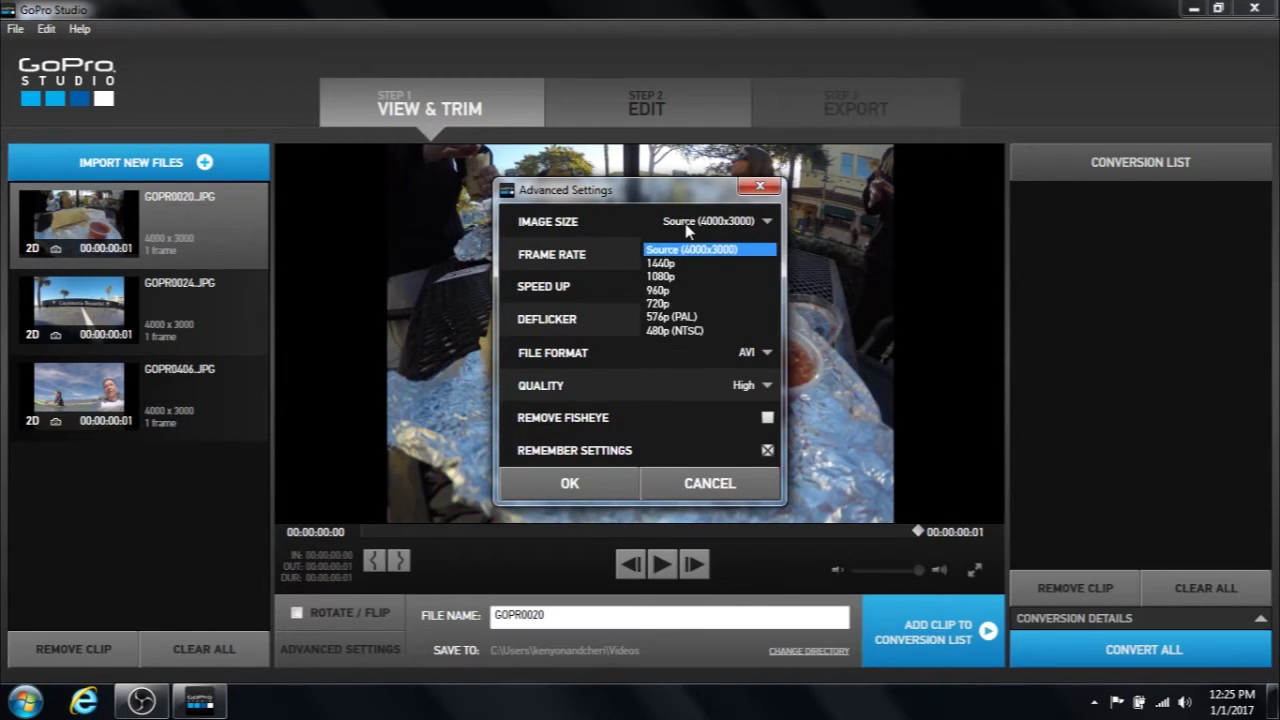
left_click(678, 276)
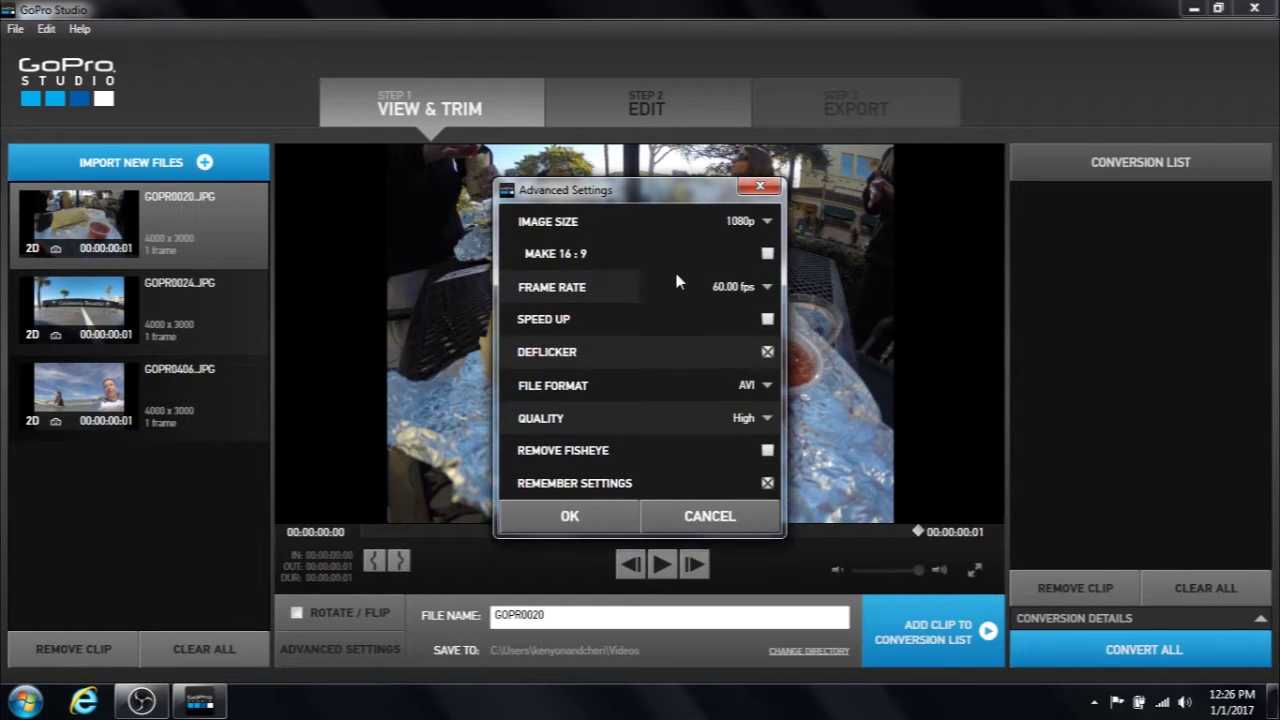
left_click(604, 516)
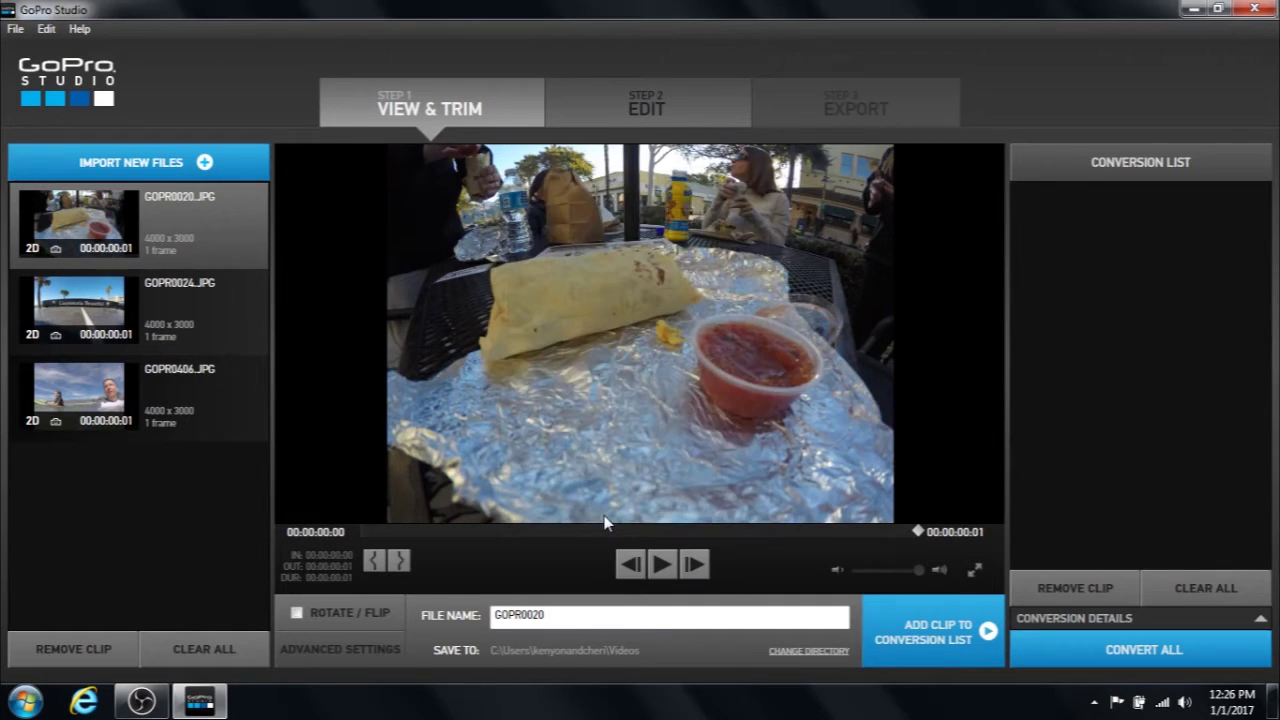
Queue GOPR0020 and GOPR0024 for conversion, confirming 1080p settings for GOPR0024.
left_click(944, 638)
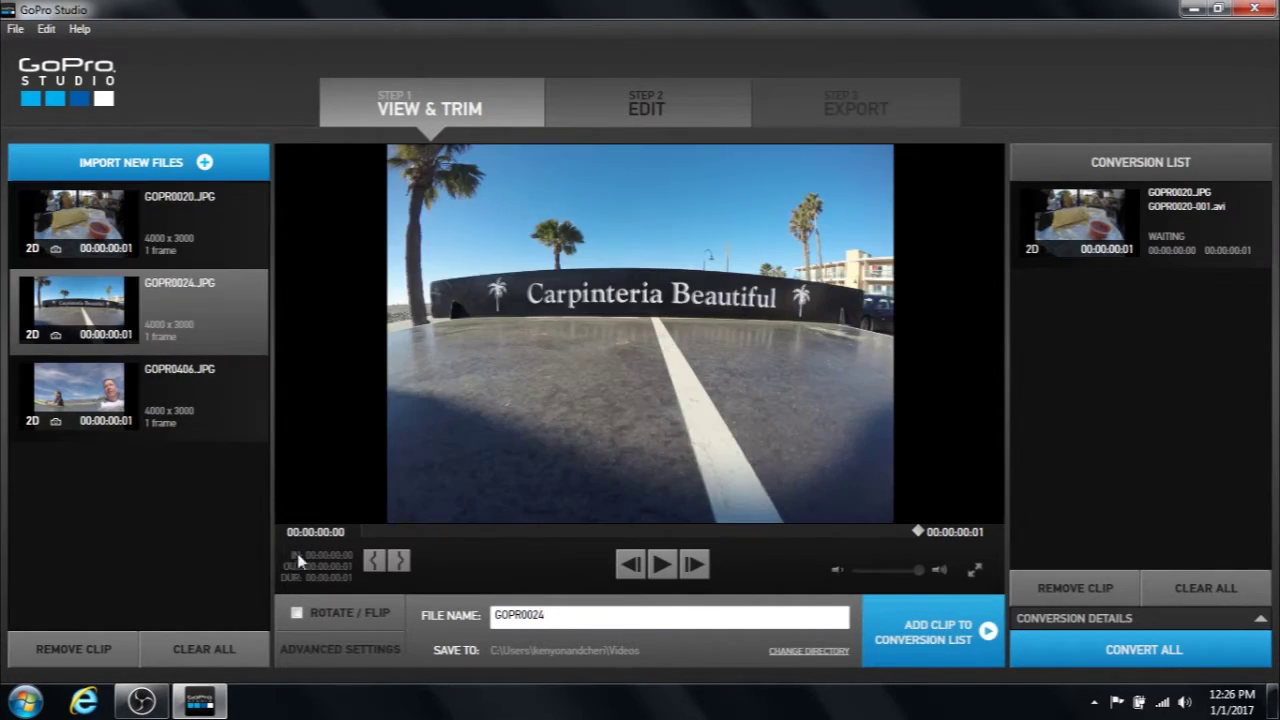
left_click(372, 645)
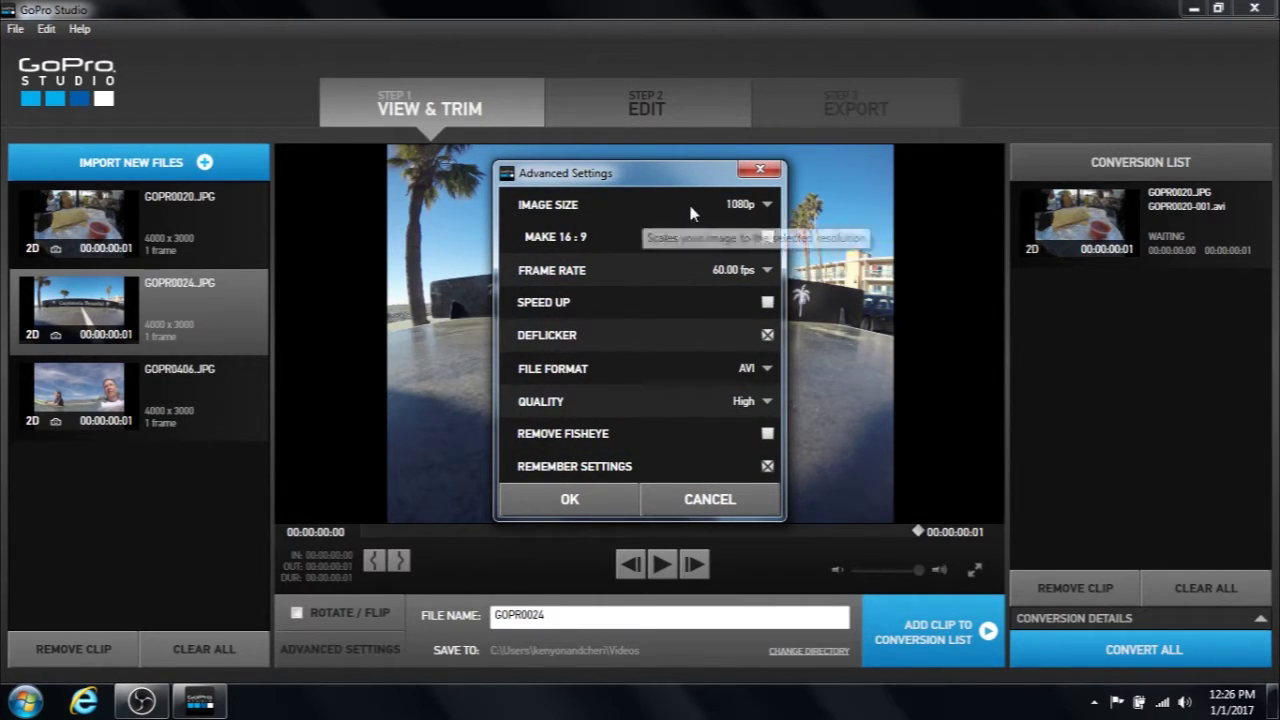
left_click(591, 500)
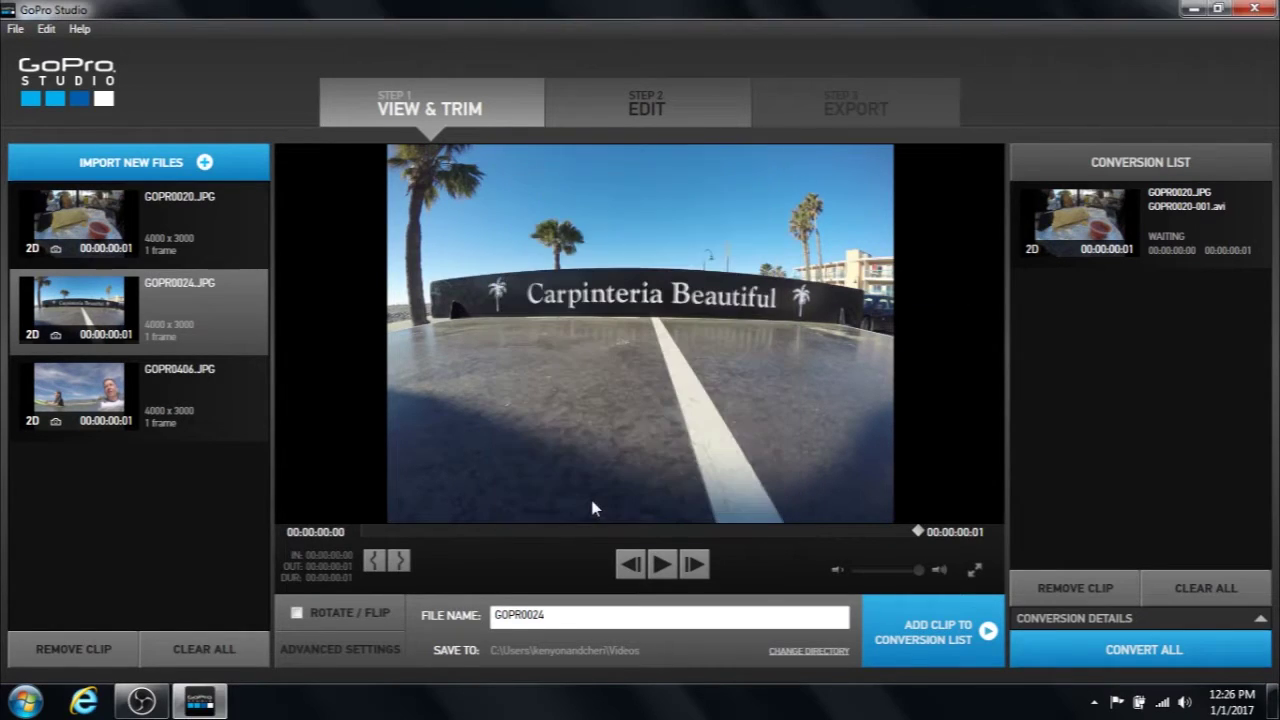
left_click(894, 625)
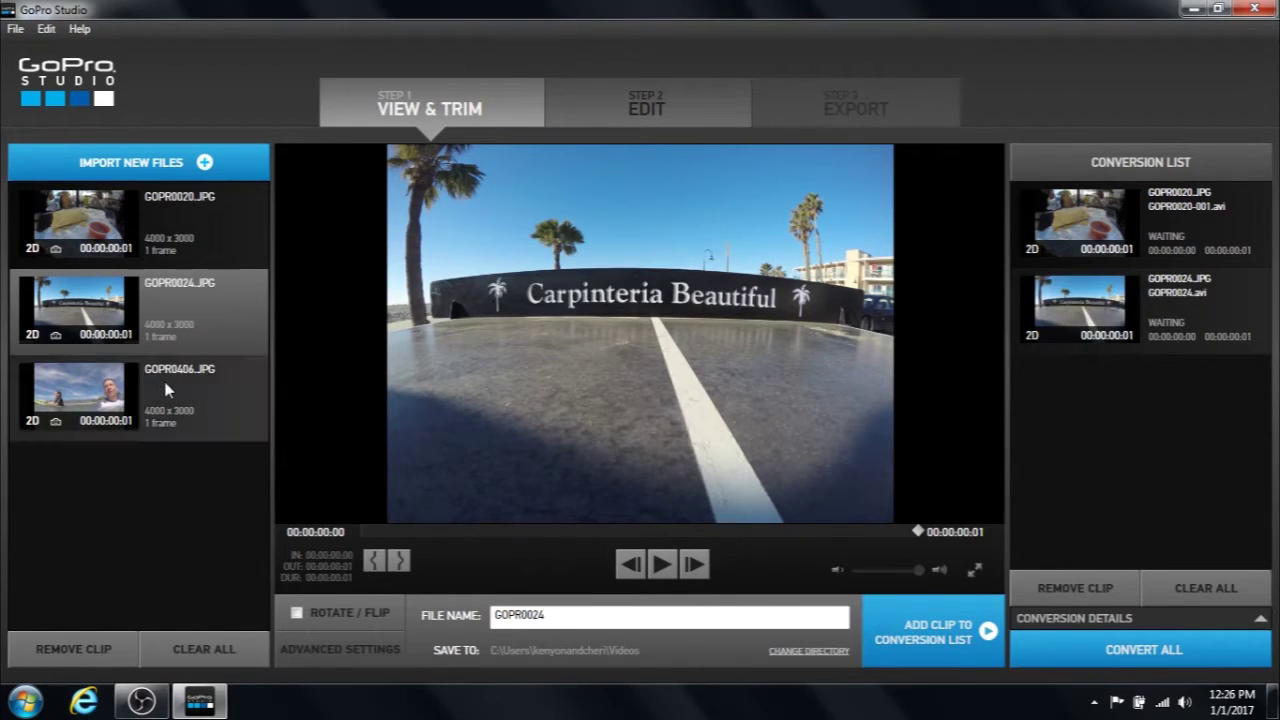
Queue GOPR0406 after confirming its settings, then convert all three photos.
left_click(211, 403)
left_click(340, 649)
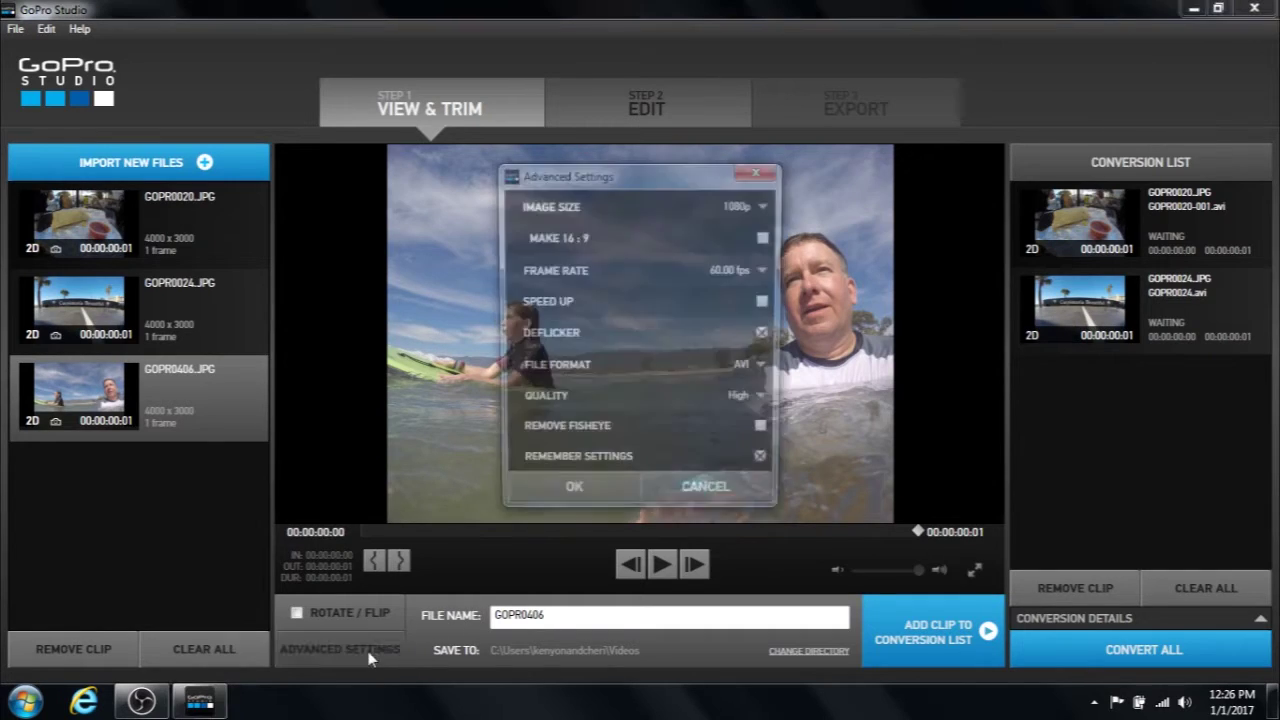
left_click(533, 500)
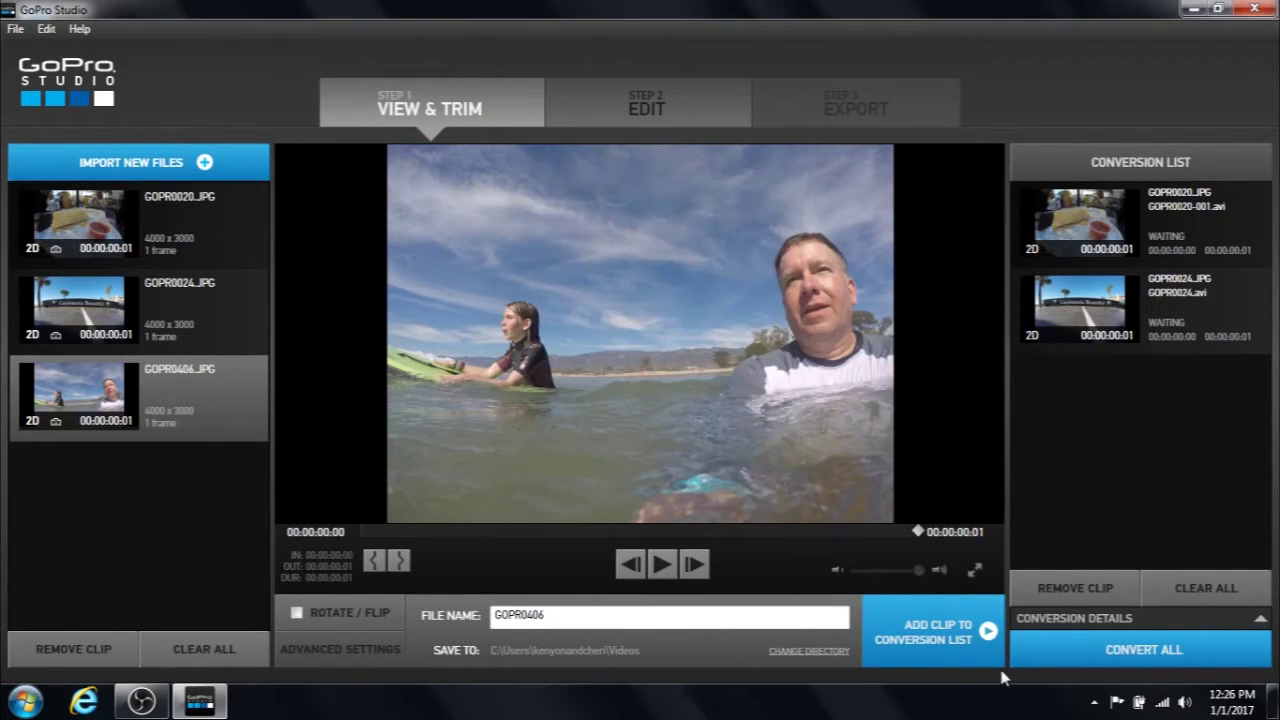
left_click(945, 645)
left_click(1141, 651)
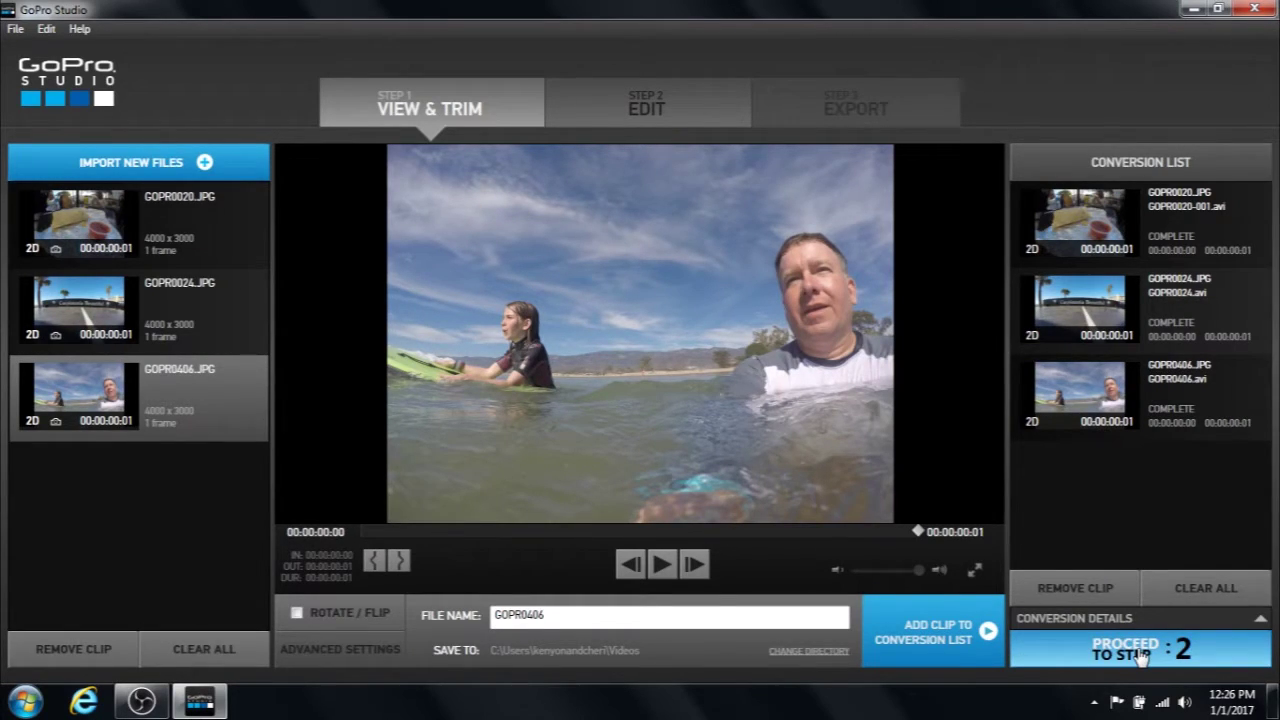
Create a new Blank Template project in the Edit step, leaving the storyboard empty.
left_click(662, 105)
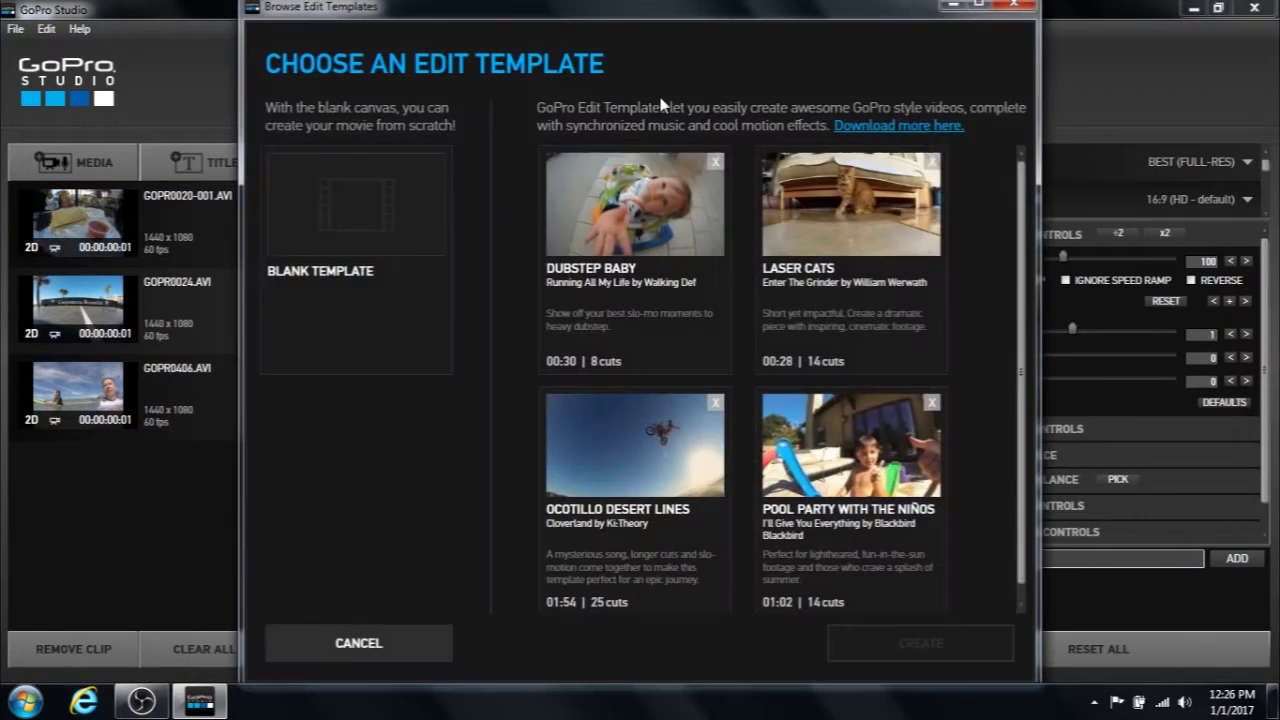
left_click(421, 220)
left_click(899, 652)
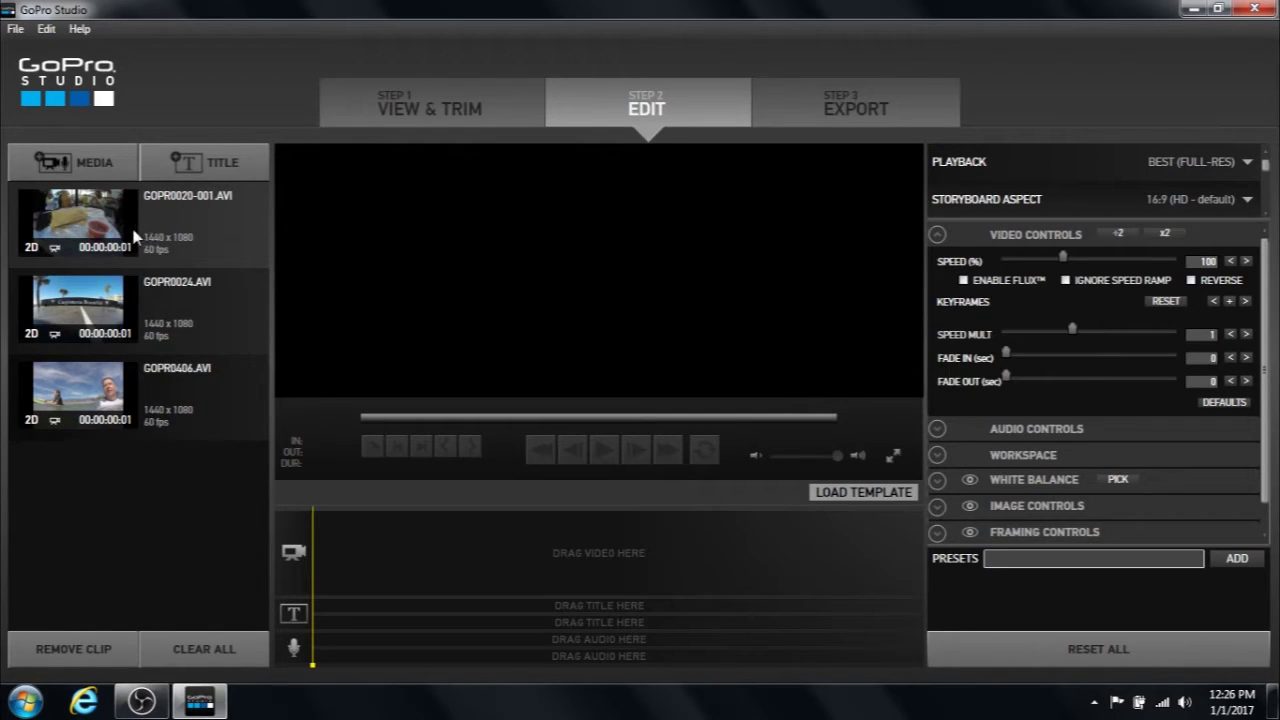
Add GOPR0020-001, GOPR0024 and GOPR0406 to the video track in that order.
mouse_move(134, 236)
left_mouse_down()
mouse_move(334, 546)
mouse_move(324, 540)
left_mouse_up()
left_click(113, 309)
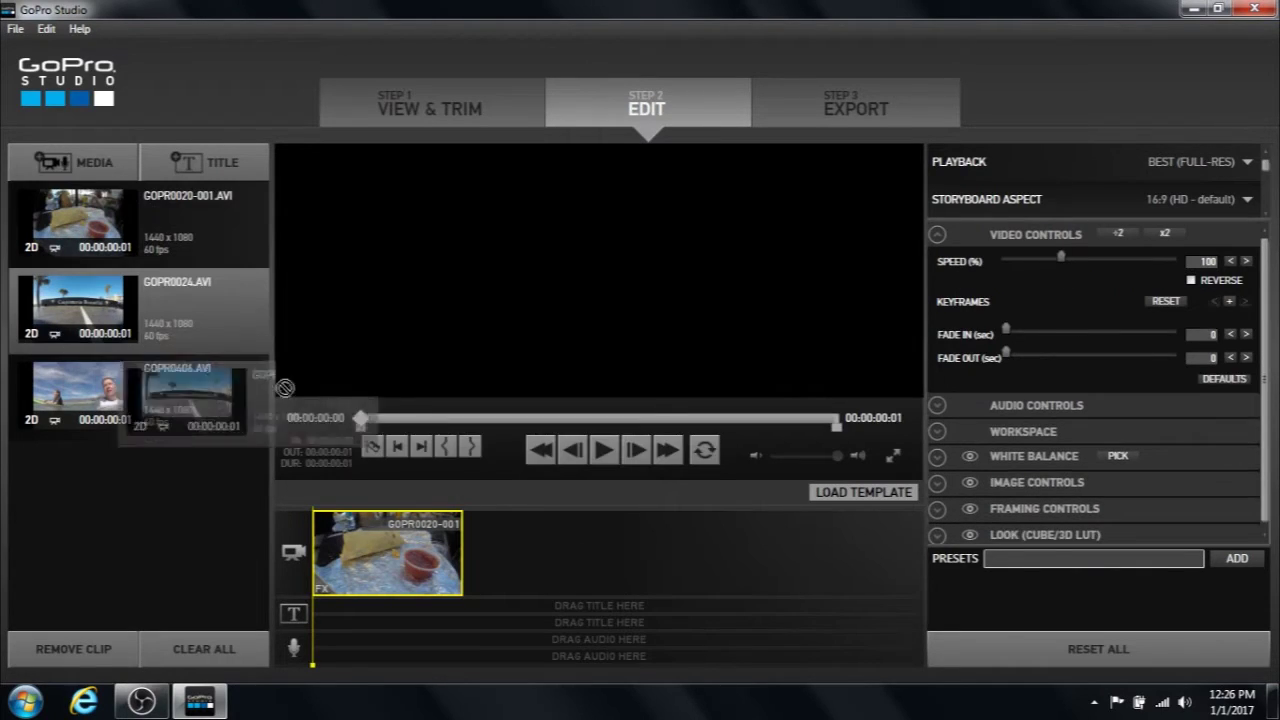
left_click_drag(494, 540, 491, 543)
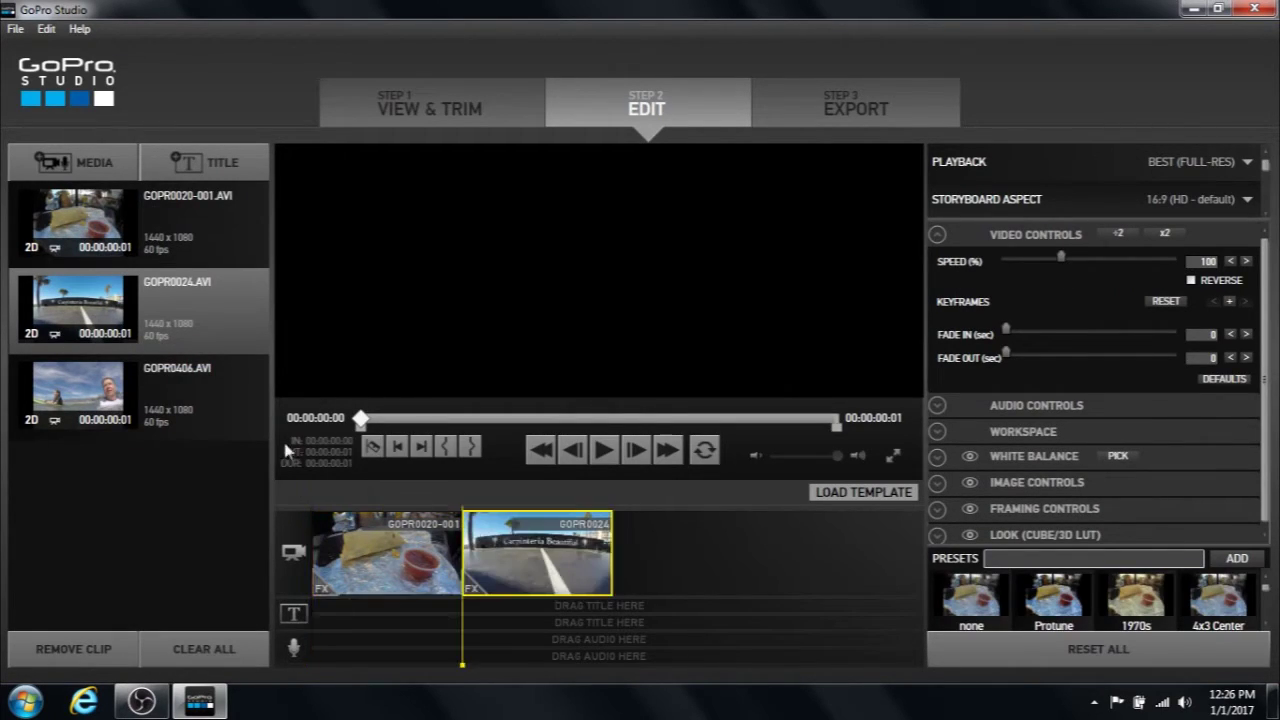
mouse_move(133, 375)
left_mouse_down()
mouse_move(170, 415)
mouse_move(658, 555)
left_mouse_up()
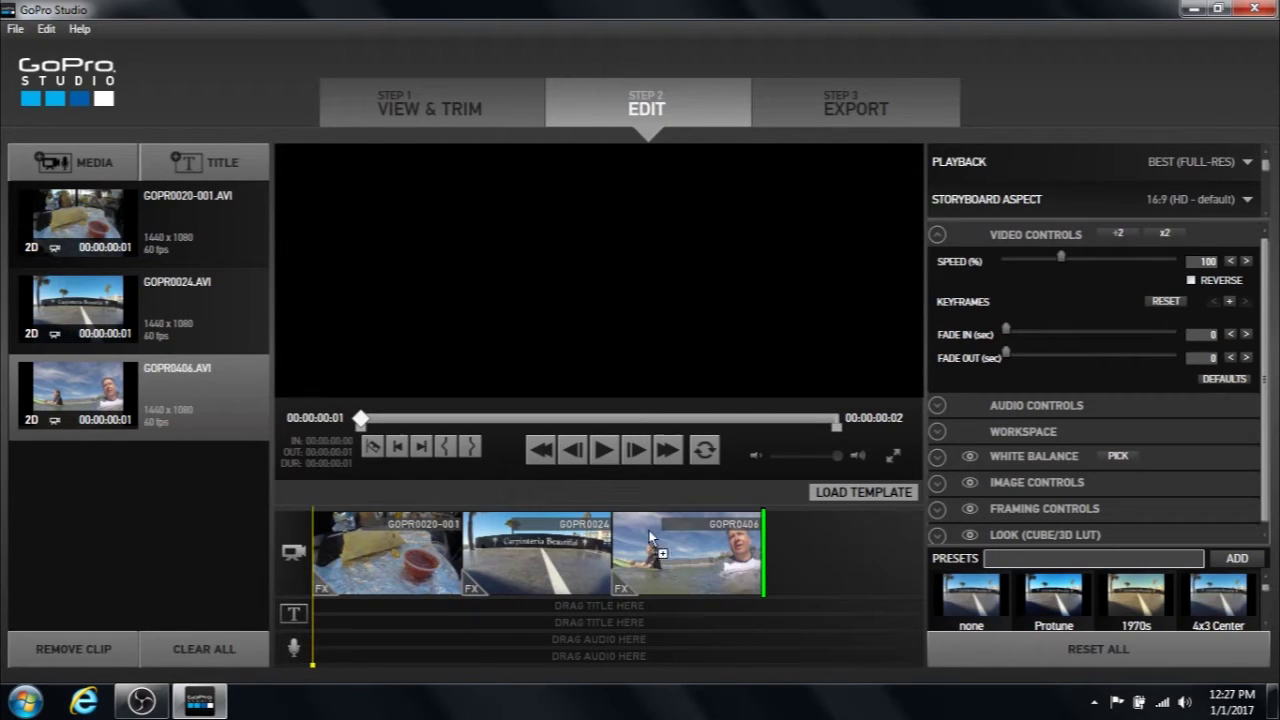
Play the storyboard, then return to the start of the first clip.
left_click(606, 451)
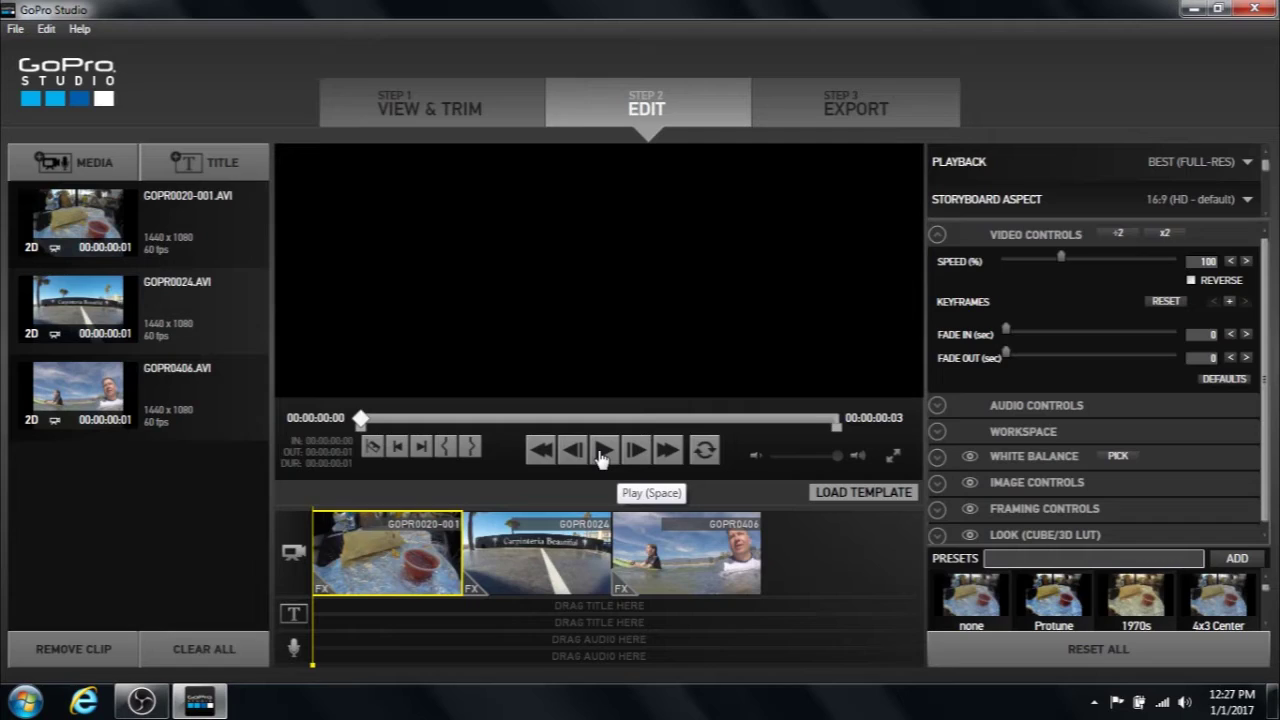
left_click(601, 455)
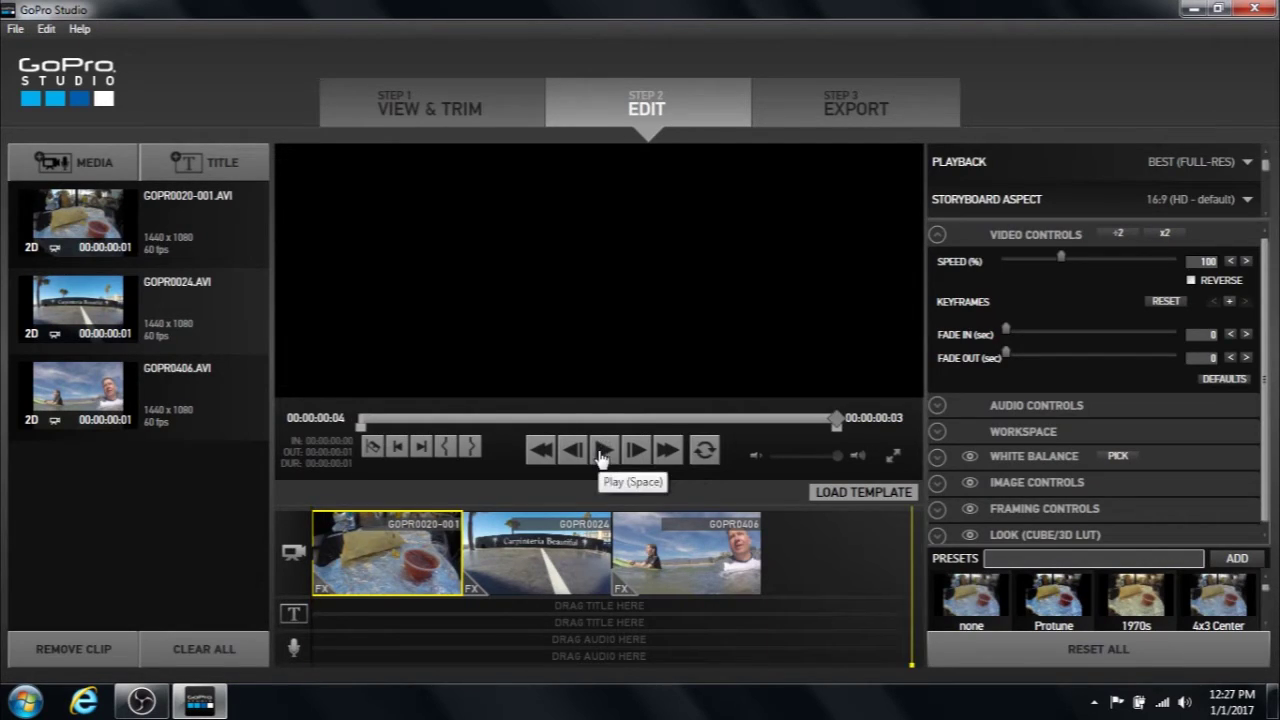
left_click(422, 545)
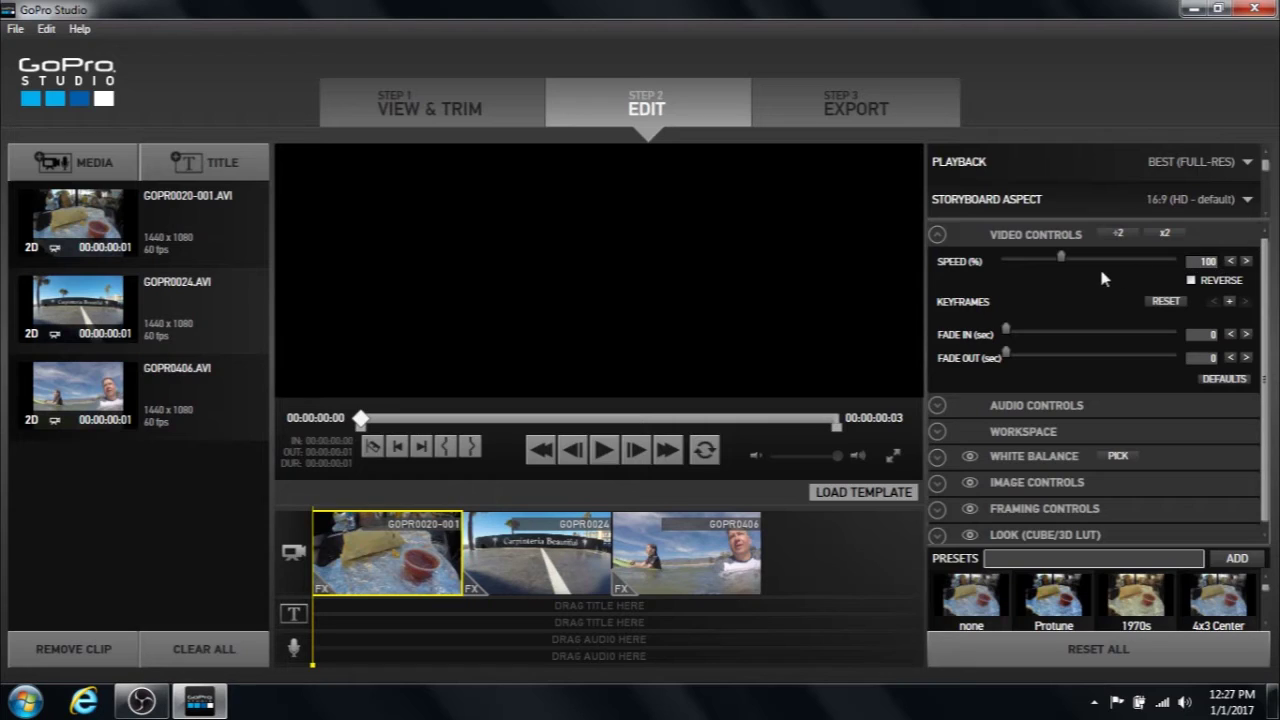
Set the first clip, GOPR0020-001, to speed 1 in Video Controls.
left_click_drag(1064, 259, 1004, 263)
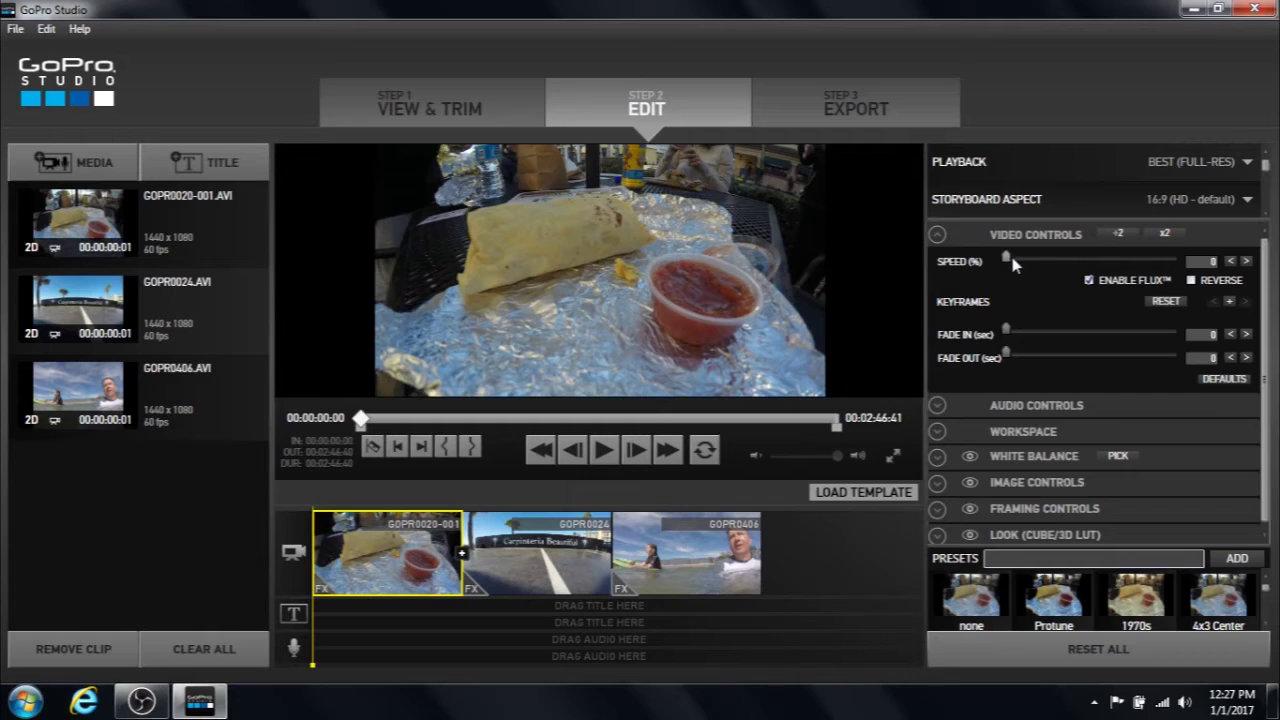
left_click_drag(1009, 257, 1014, 259)
type("1")
Set GOPR0024 and GOPR0406 to speed 1, then reselect the first clip.
left_click(557, 548)
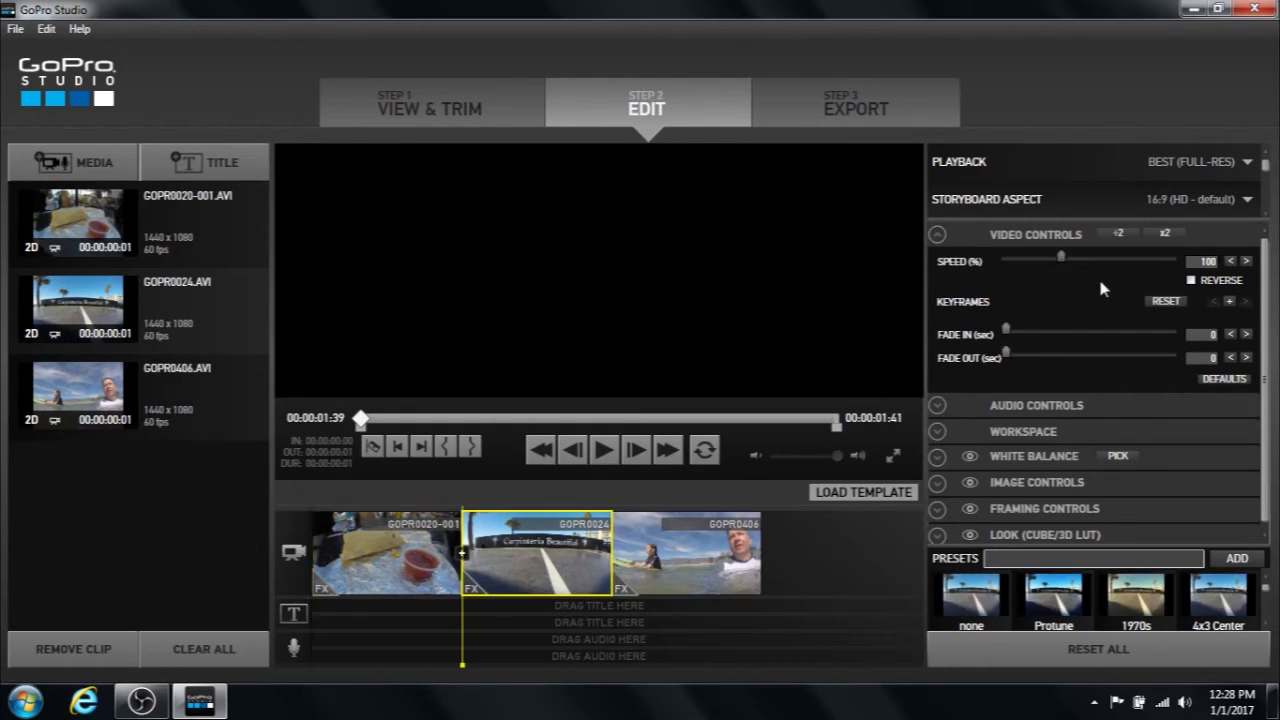
left_click(1203, 260)
type("1")
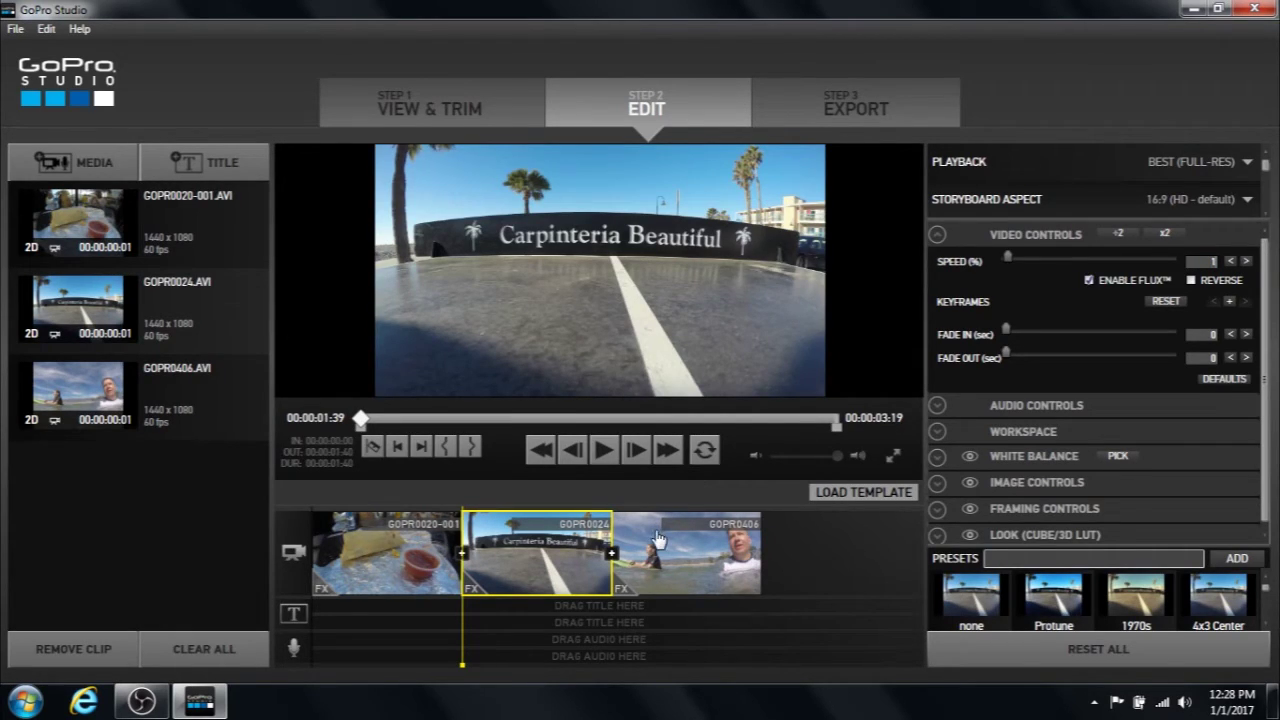
left_click(738, 520)
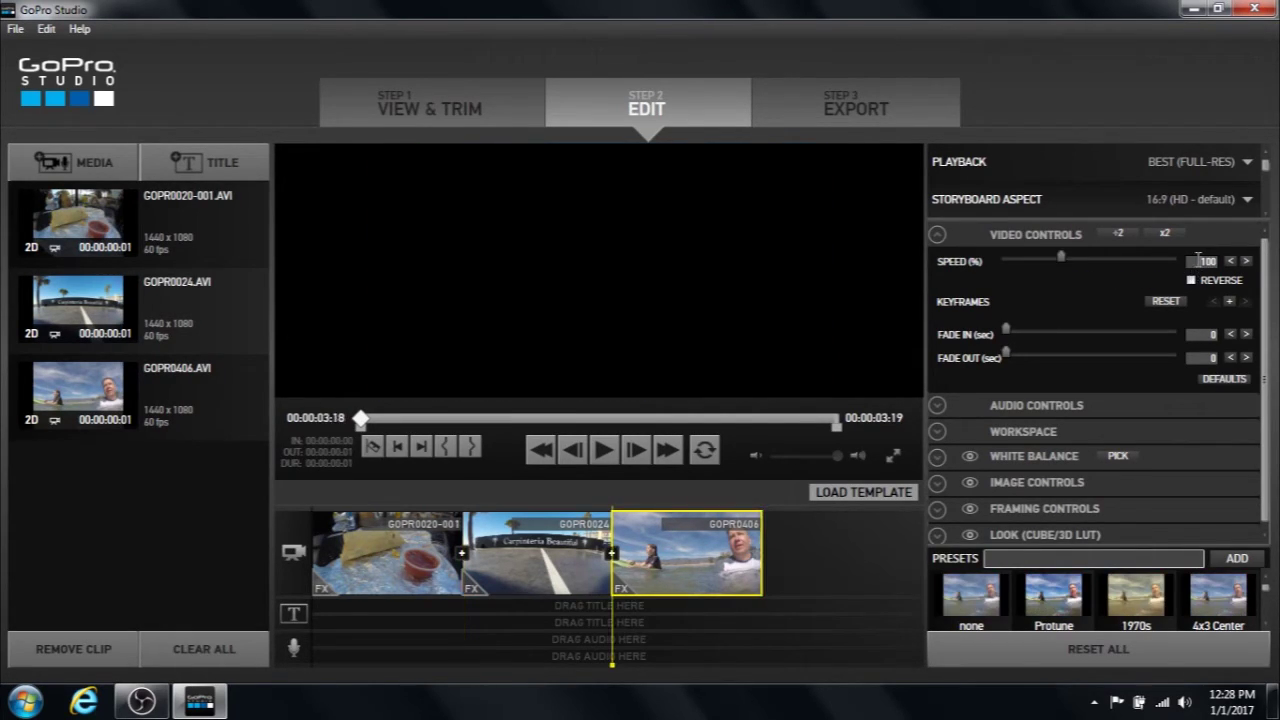
left_click(1201, 260)
type("1")
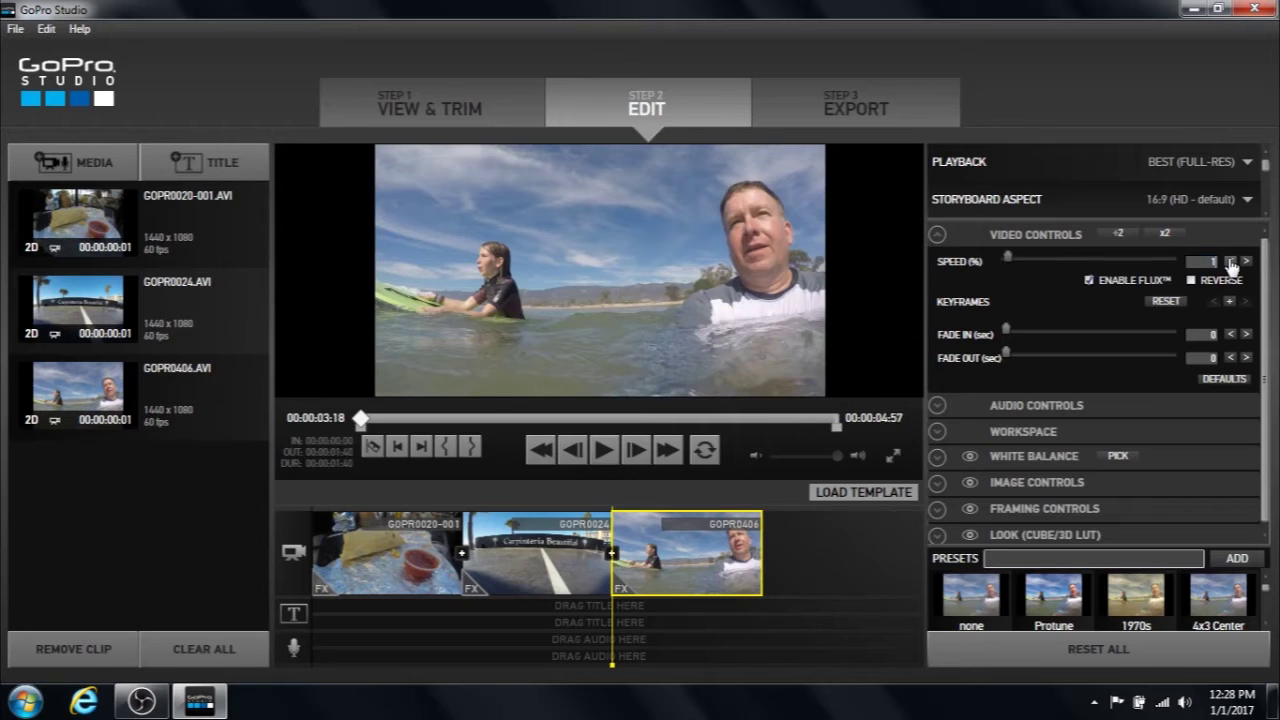
left_click(520, 553)
left_click(430, 555)
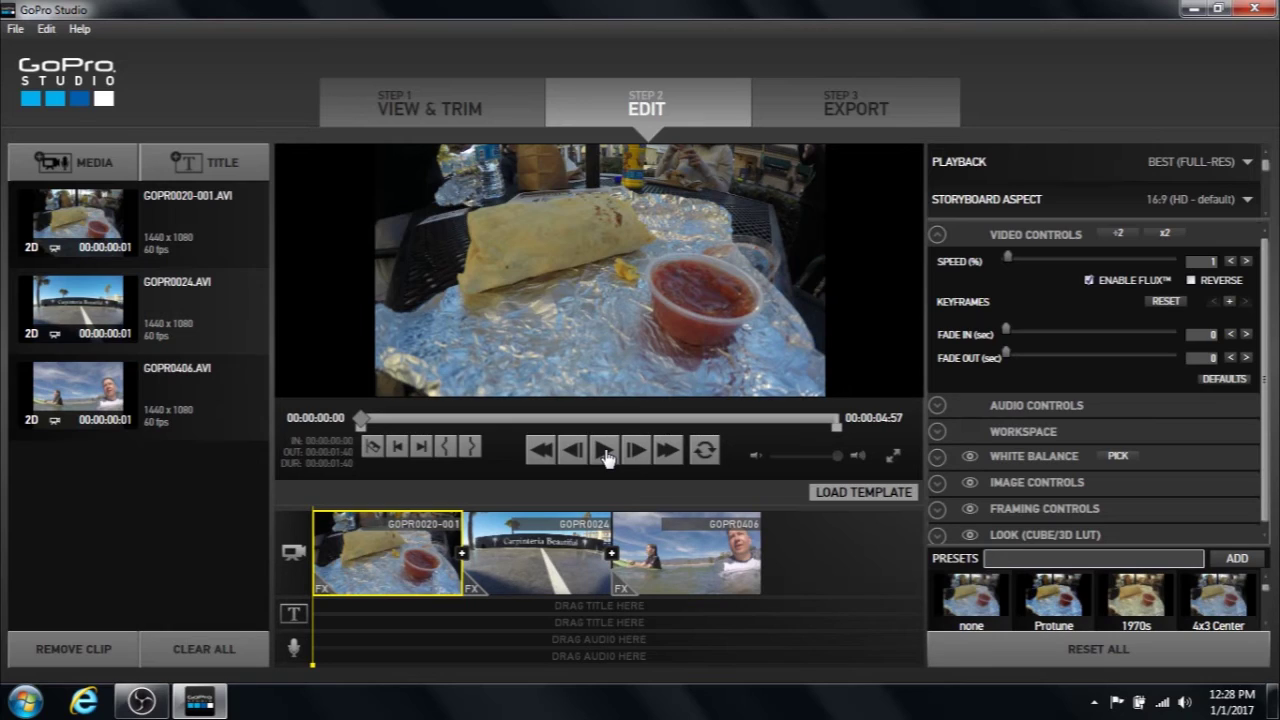
Play the 00:00:04:57 slowed storyboard from the start to preview all three photos.
left_click(605, 451)
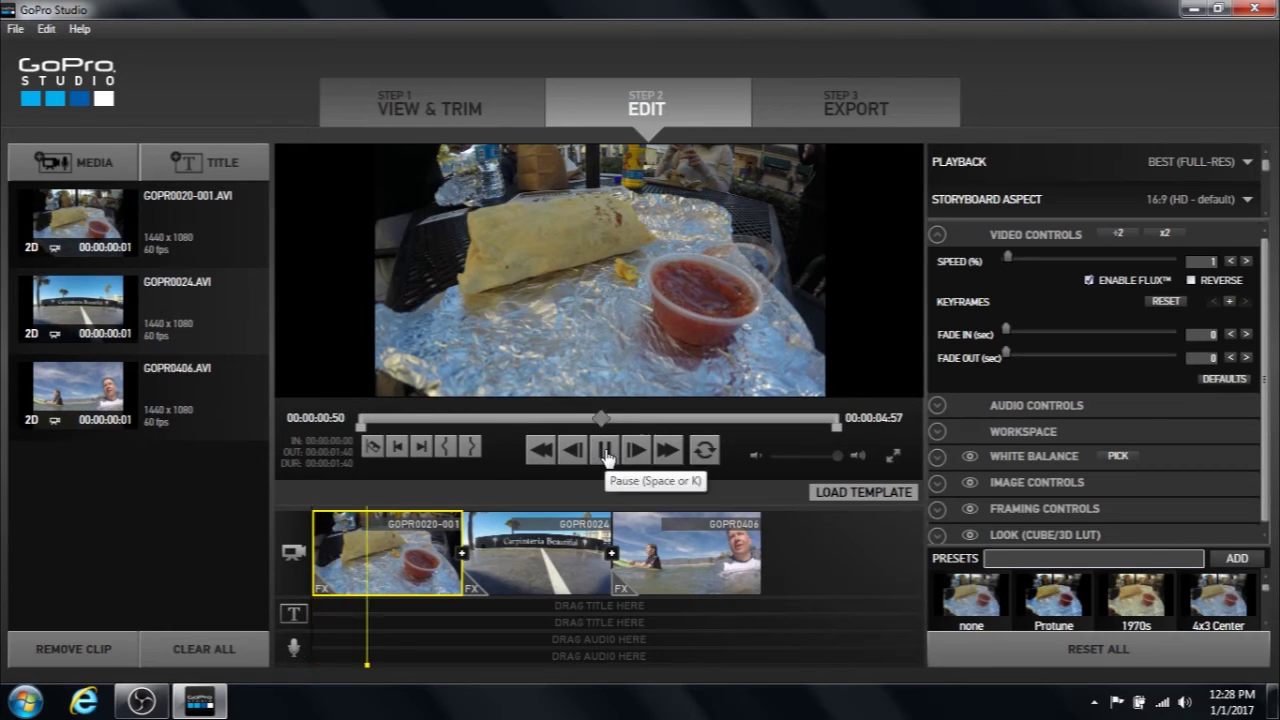